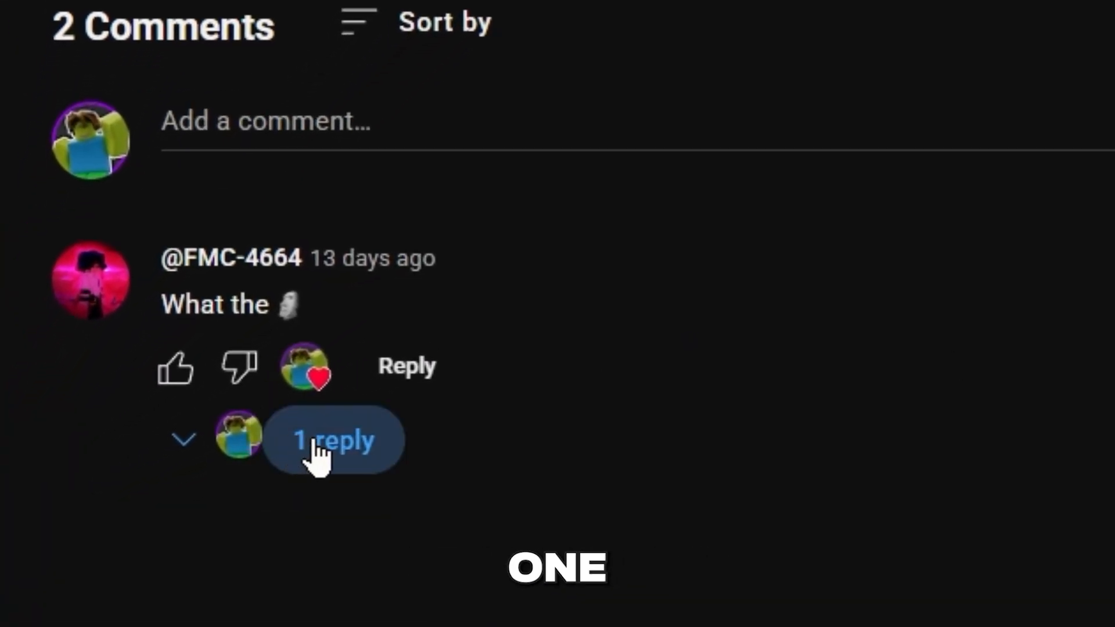
{"action": "left_click", "coordinate": [320, 452]}
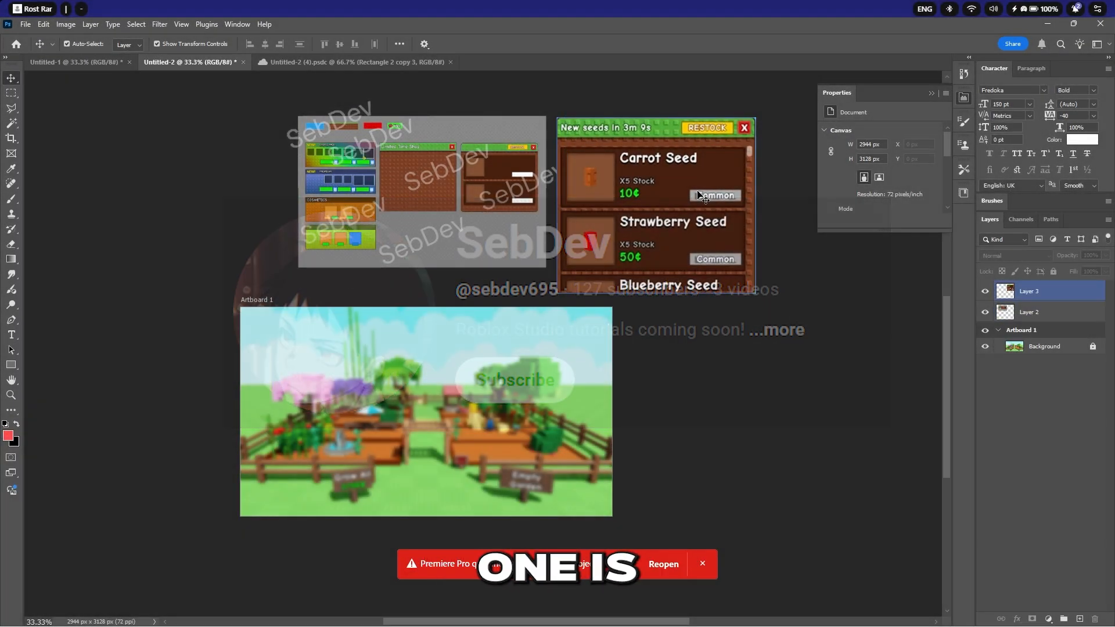
{"action": "left_click", "coordinate": [683, 212]}
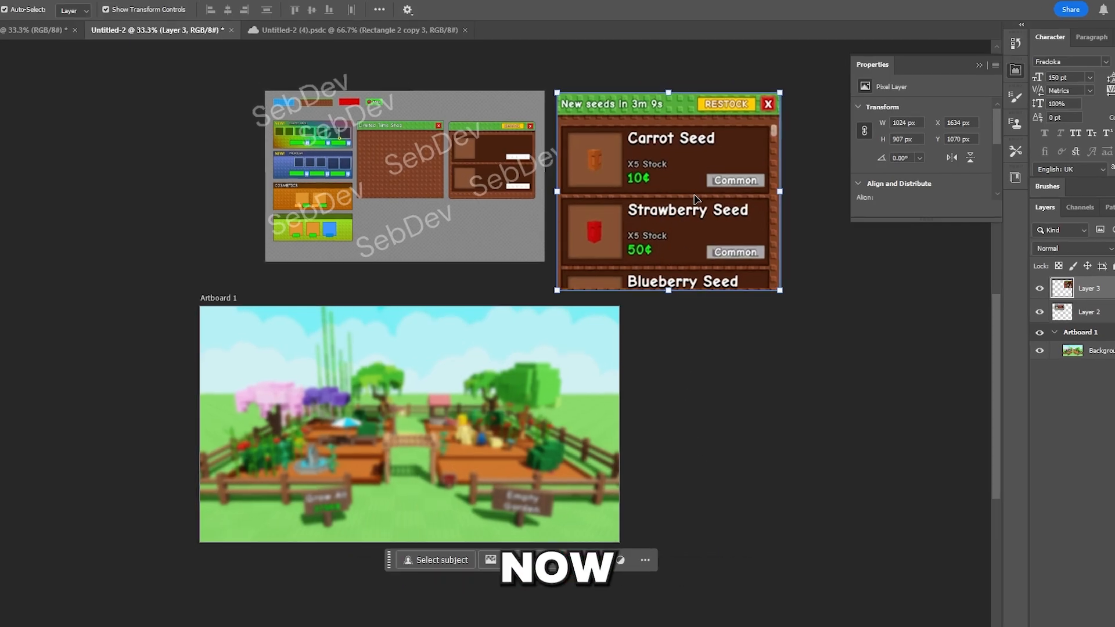
{"action": "left_click_drag", "start_coordinate": [669, 216], "coordinate": [449, 414]}
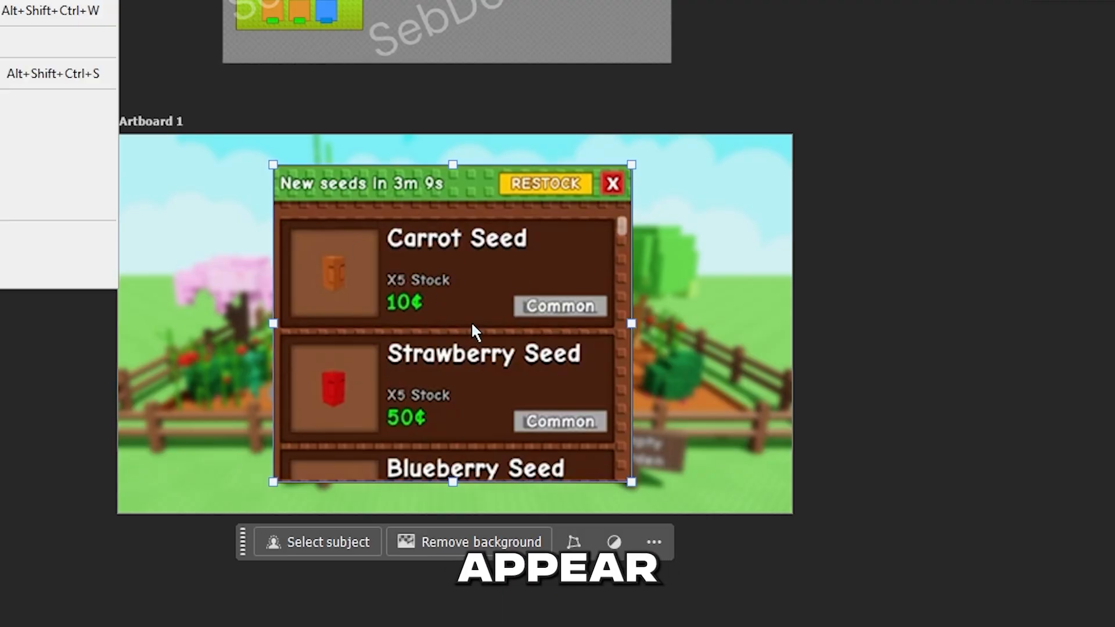
{"action": "left_click", "coordinate": [497, 101]}
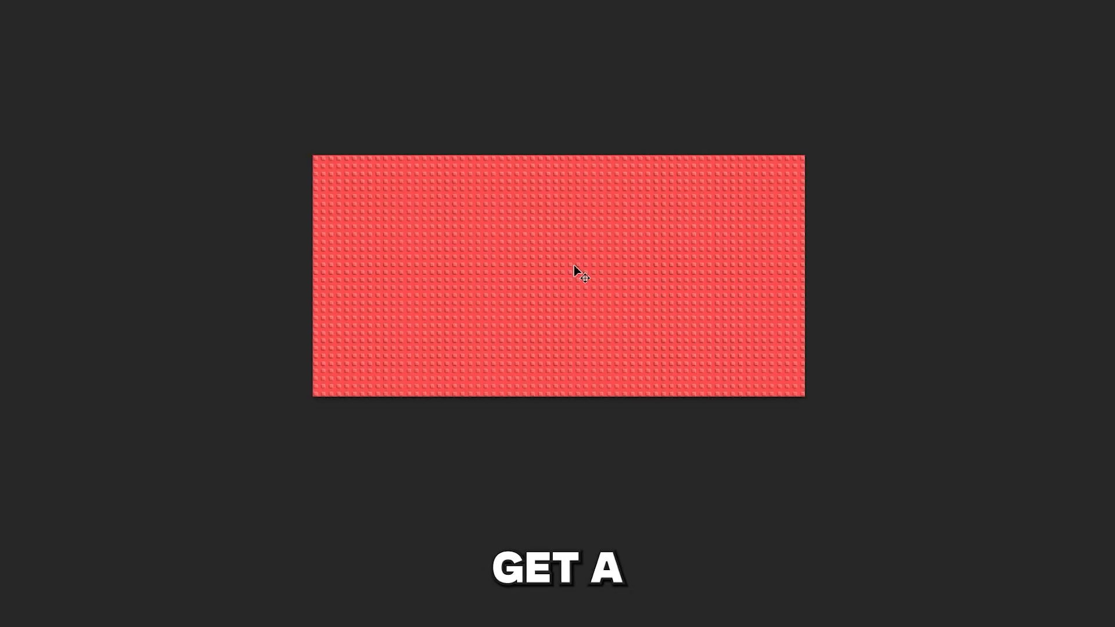
Draw a rounded rectangle about 1022 × 805 px over the seed shop reference and move it onto the artboard
{"action": "left_click", "coordinate": [575, 267]}
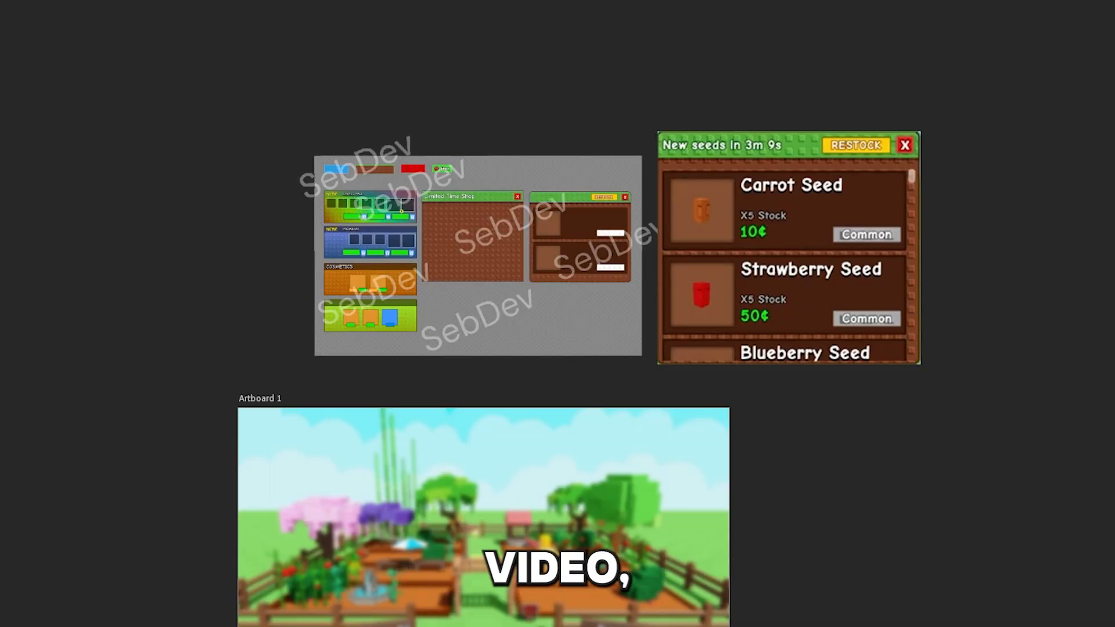
{"action": "scroll", "coordinate": [960, 391], "scroll_direction": "down", "scroll_amount": 4}
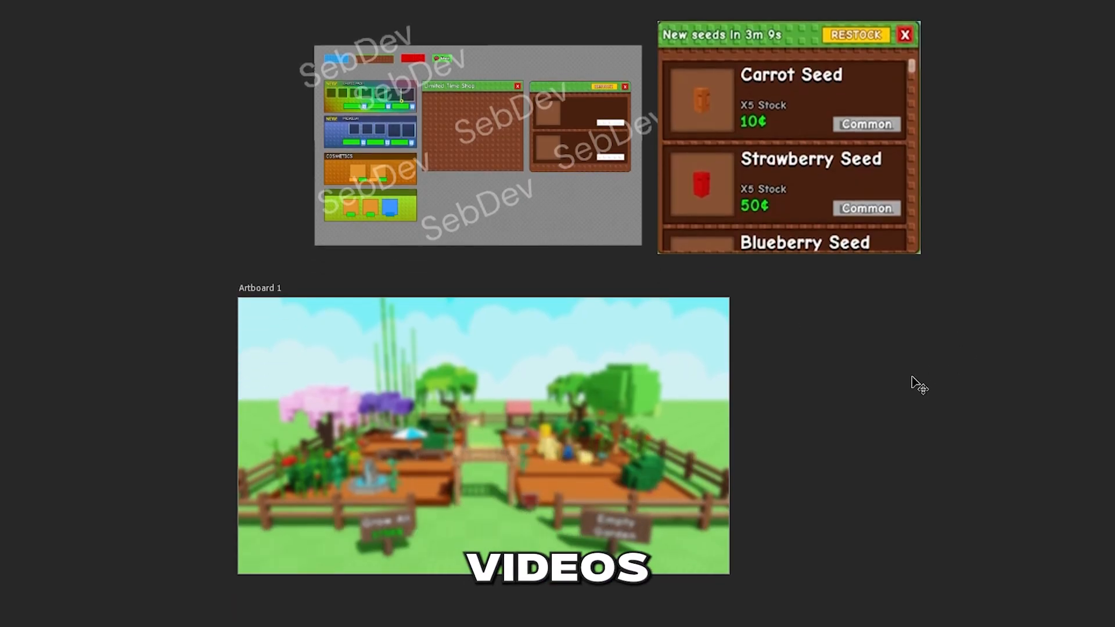
{"action": "scroll", "coordinate": [888, 390], "scroll_direction": "left", "scroll_amount": 4}
{"action": "scroll", "coordinate": [885, 395], "scroll_direction": "down", "scroll_amount": 1}
{"action": "scroll", "coordinate": [886, 395], "scroll_direction": "right", "scroll_amount": 2}
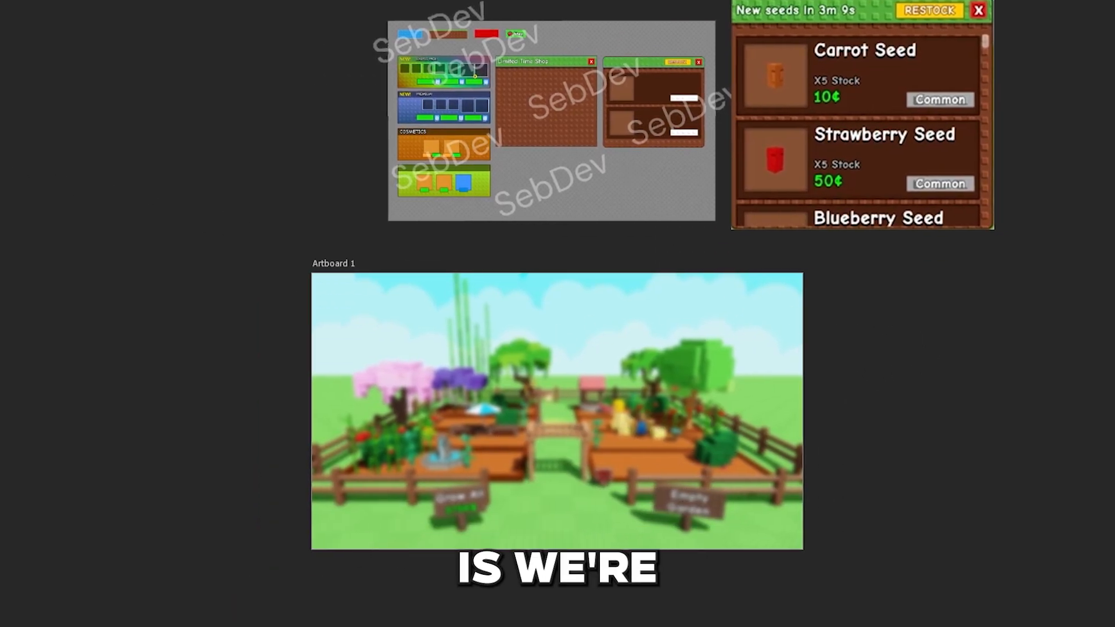
{"action": "left_click_drag", "start_coordinate": [732, 23], "coordinate": [974, 210]}
{"action": "left_click_drag", "start_coordinate": [761, 149], "coordinate": [475, 418]}
Fill the rounded rectangle with the brown sampled from the seed shop reference
{"action": "left_click", "coordinate": [468, 534]}
{"action": "left_click", "coordinate": [614, 437]}
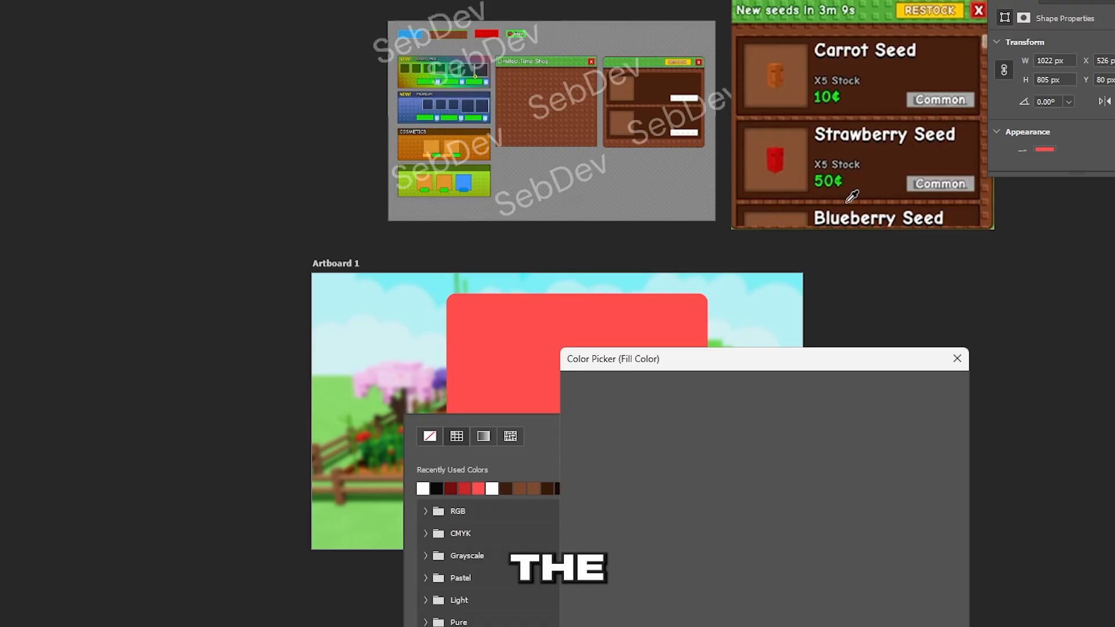
{"action": "left_click", "coordinate": [854, 201]}
{"action": "left_click", "coordinate": [916, 389]}
Paste the stud texture over the brown rectangle, enlarge it to about 3149 × 1542 px and clip it to the rectangle
{"action": "key", "text": "ctrl+v"}
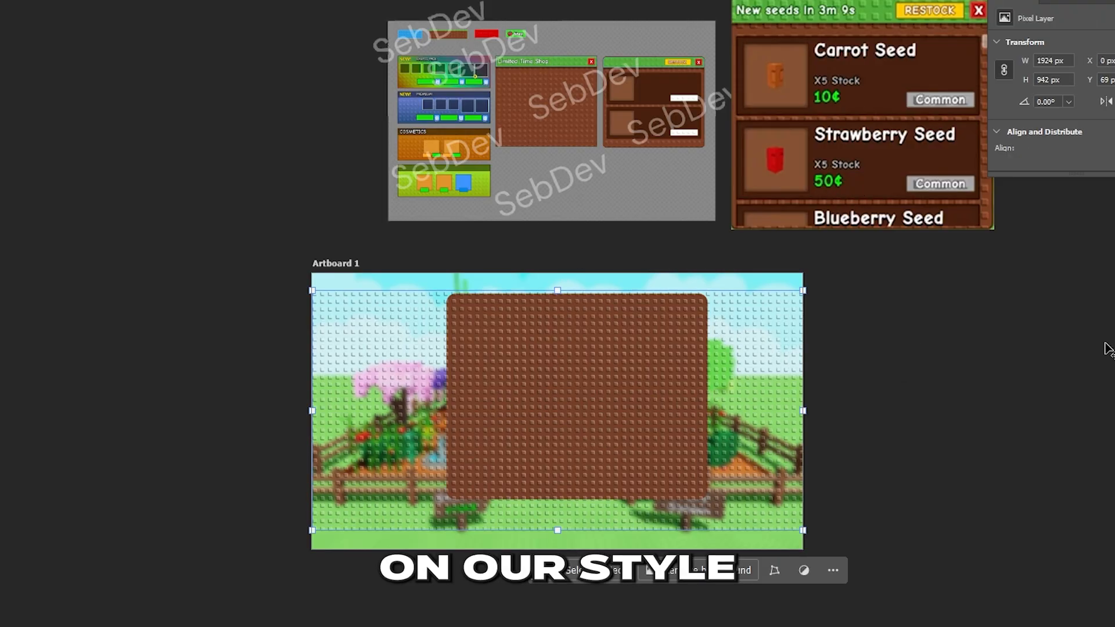
{"action": "left_click_drag", "start_coordinate": [557, 290], "coordinate": [658, 136]}
{"action": "left_click_drag", "start_coordinate": [655, 391], "coordinate": [658, 426]}
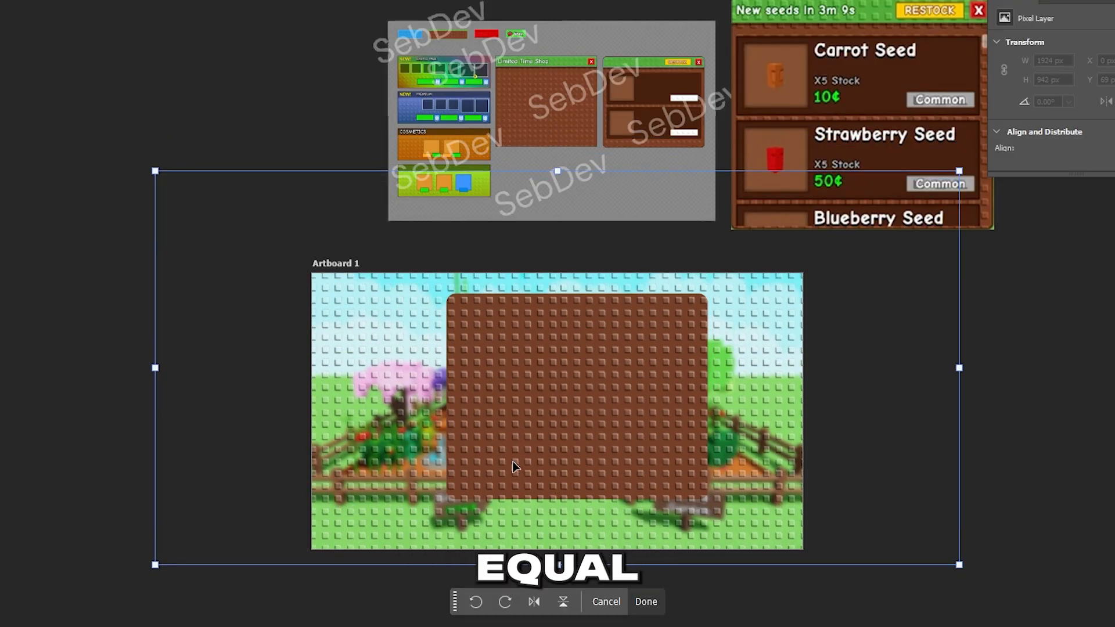
{"action": "left_click_drag", "start_coordinate": [567, 460], "coordinate": [567, 458]}
{"action": "key", "text": "Return"}
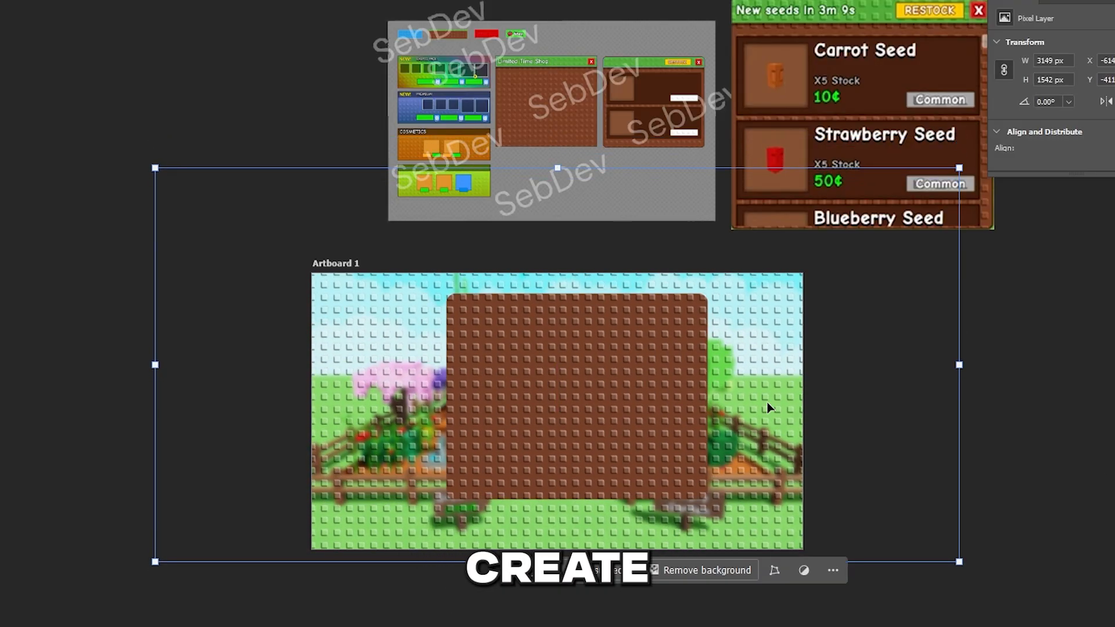
{"action": "key", "text": "ctrl+alt+g"}
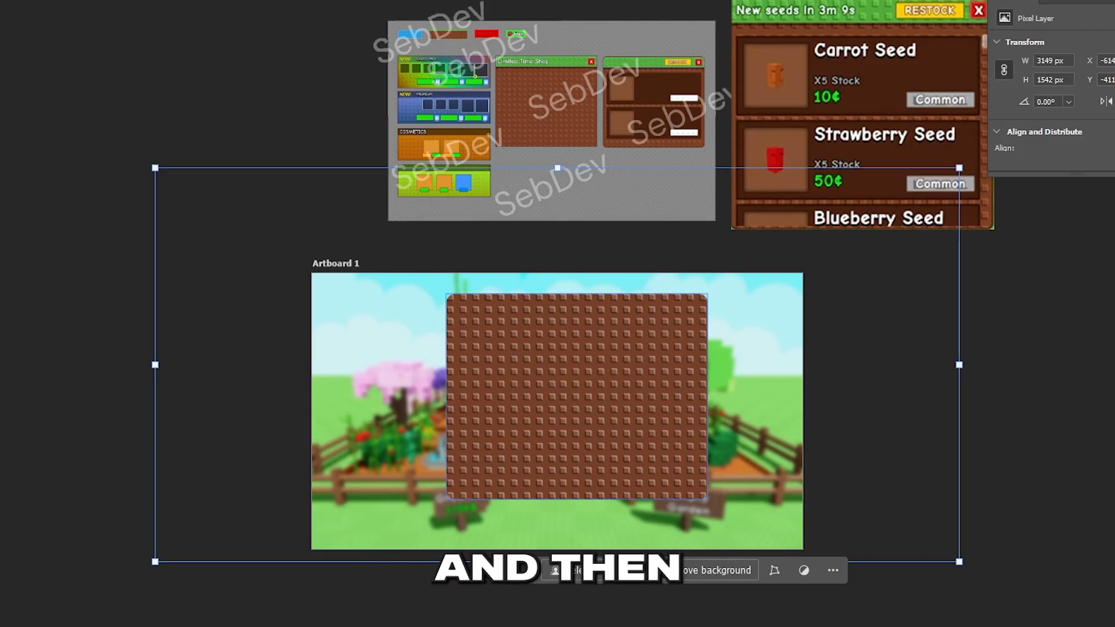
Fade the clipped stud texture to 50% and merge it with the brown rectangle into one layer
{"action": "key", "text": "alt+["}
{"action": "key", "text": "alt+shift+]"}
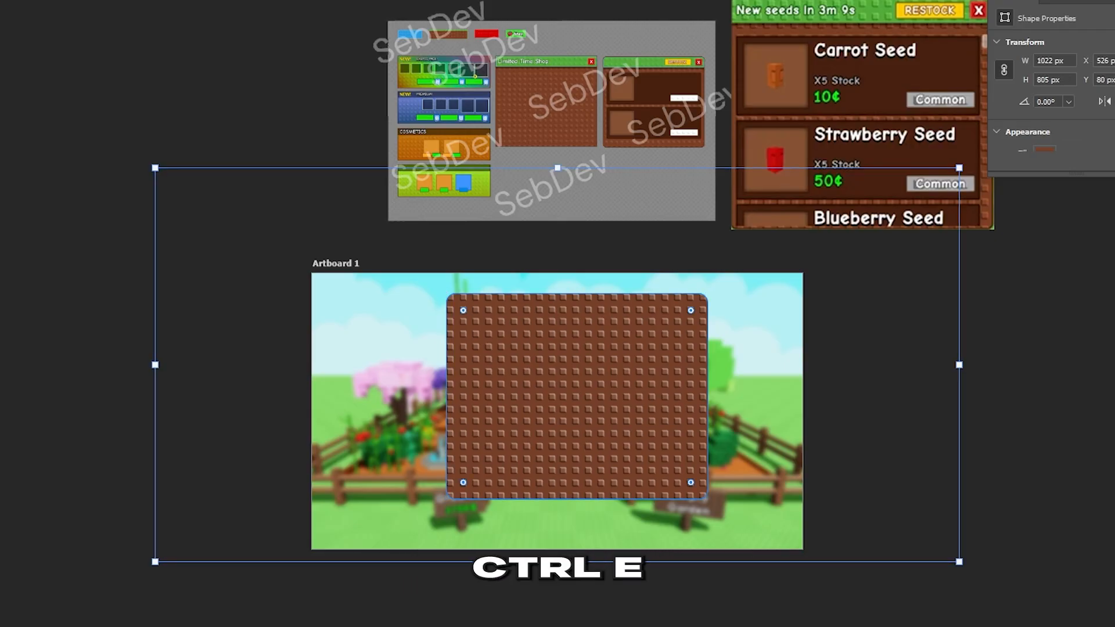
{"action": "key", "text": "ctrl+e"}
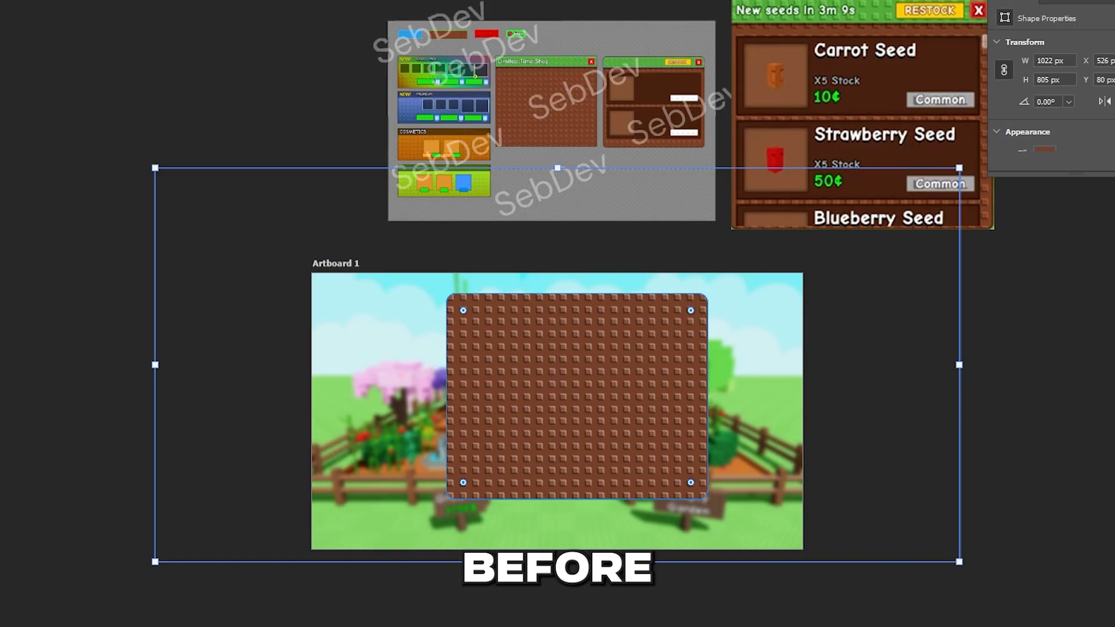
{"action": "key", "text": "ctrl+e"}
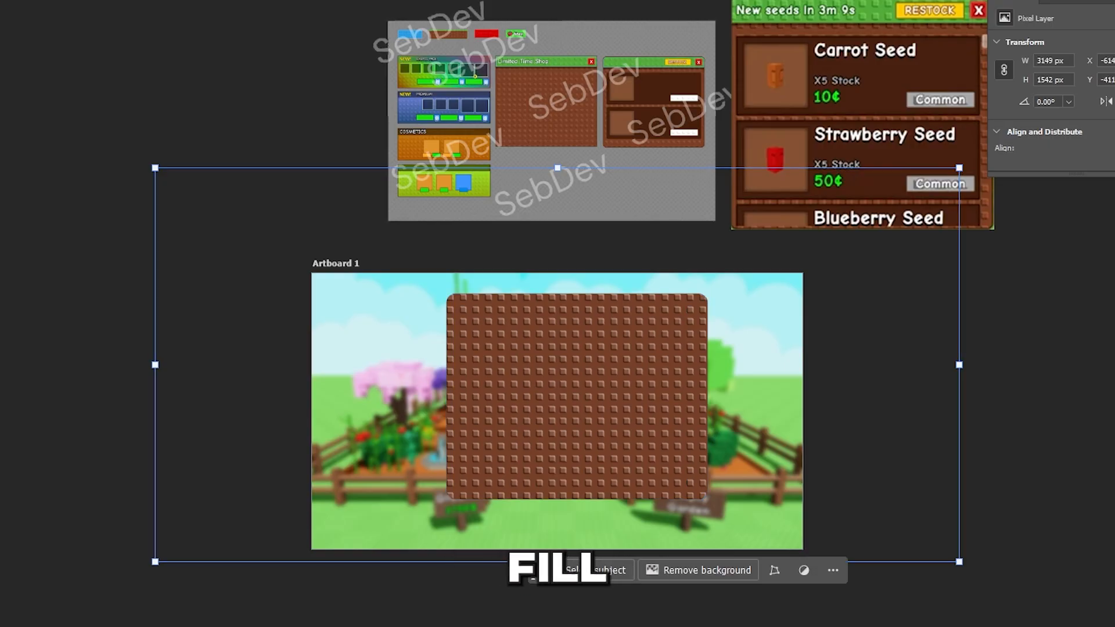
{"action": "key", "text": "5"}
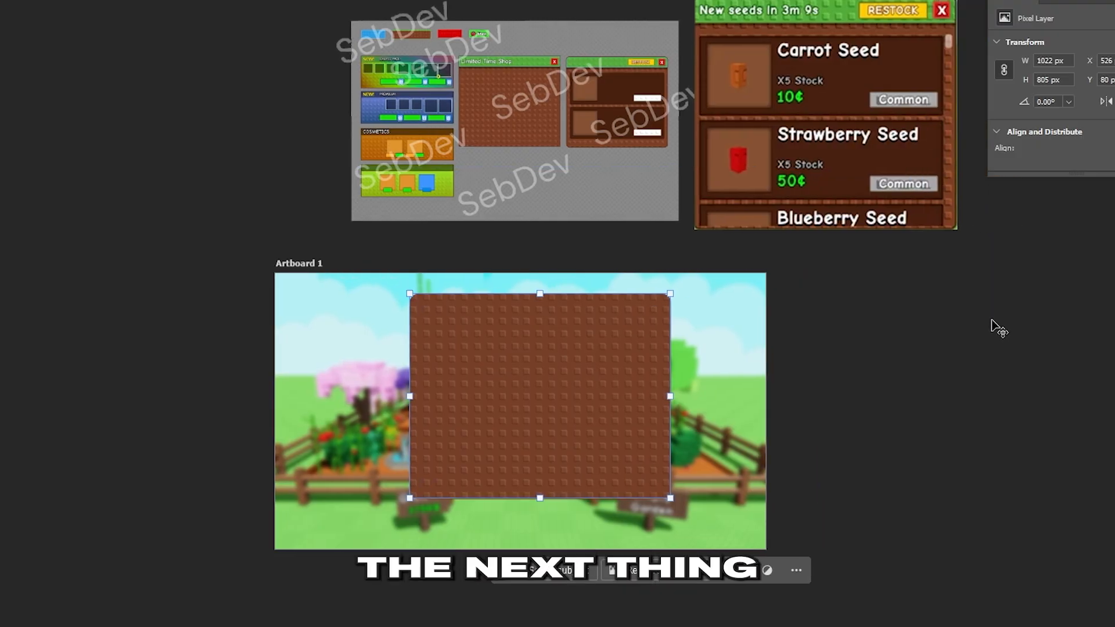
Draw a header bar about 1025 × 103 px over the reference's header and move it onto the brown panel's top edge
{"action": "scroll", "coordinate": [976, 316], "scroll_direction": "up", "scroll_amount": 1}
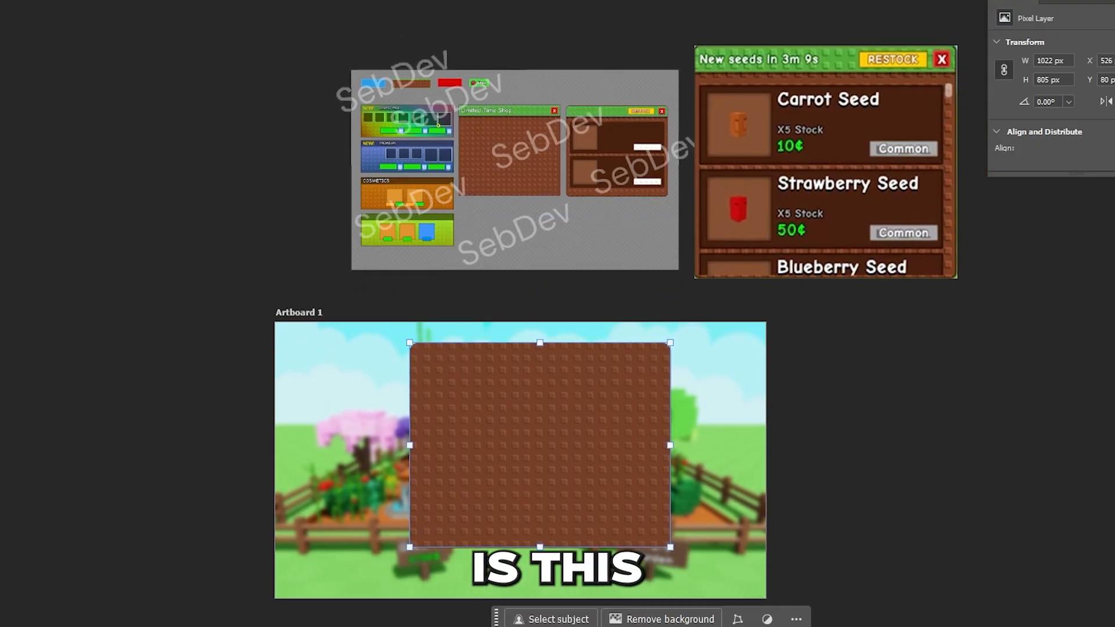
{"action": "key", "text": "u"}
{"action": "left_click_drag", "start_coordinate": [694, 45], "coordinate": [956, 72]}
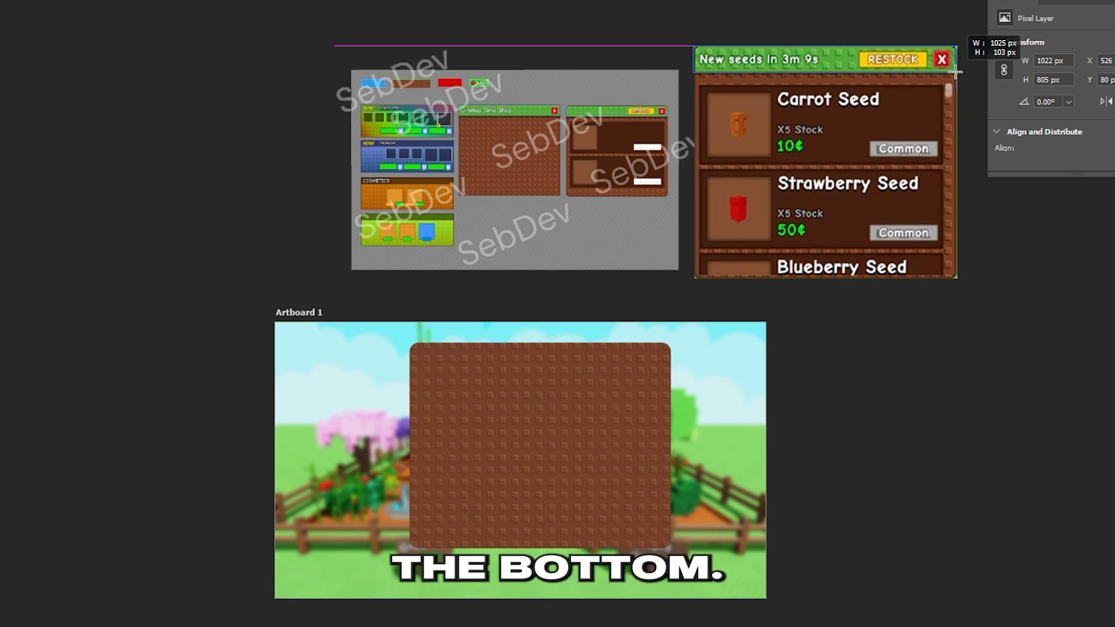
{"action": "left_click_drag", "start_coordinate": [860, 63], "coordinate": [576, 360]}
Round the header bar's top corners and align the bar flush with the brown panel's top edge
{"action": "left_click", "coordinate": [602, 405]}
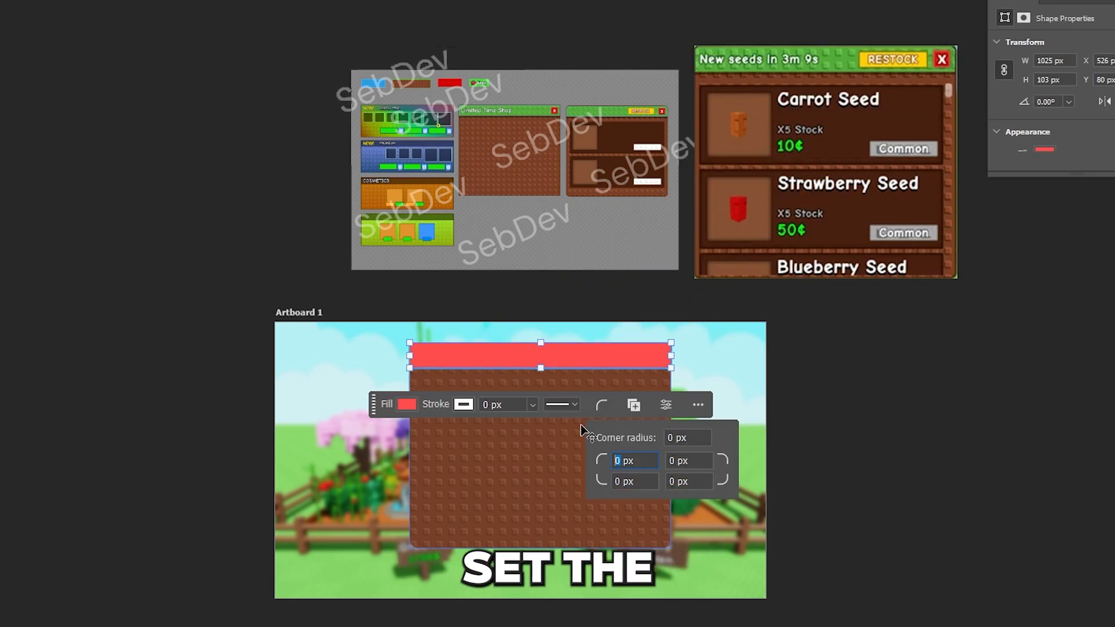
{"action": "key", "text": "Return"}
{"action": "left_click", "coordinate": [719, 364]}
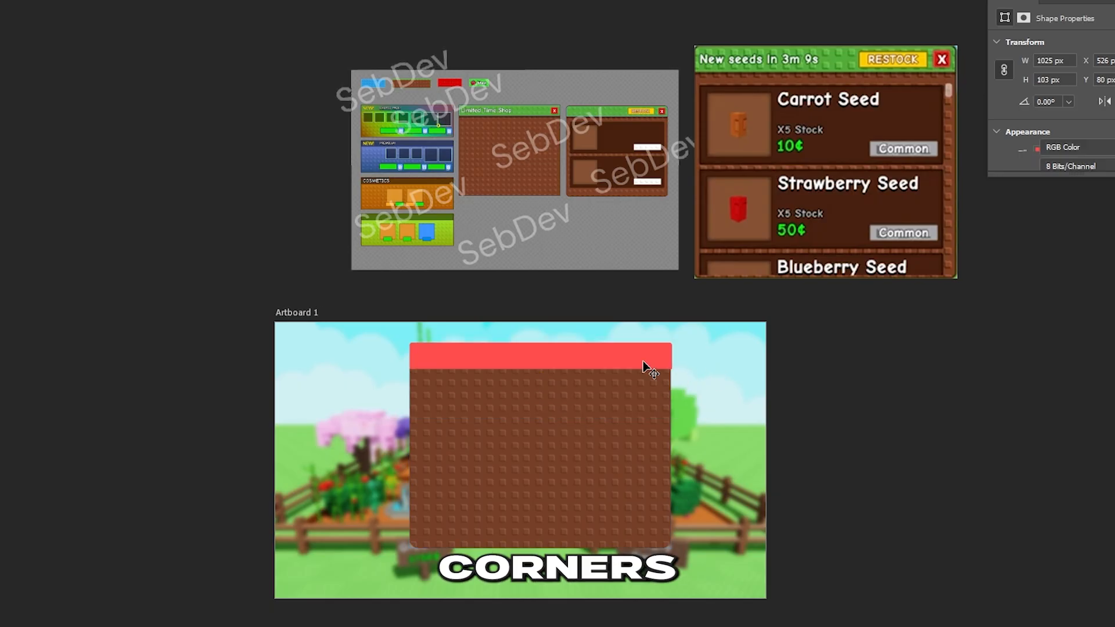
{"action": "left_click", "coordinate": [574, 361]}
{"action": "left_click_drag", "start_coordinate": [608, 354], "coordinate": [608, 366]}
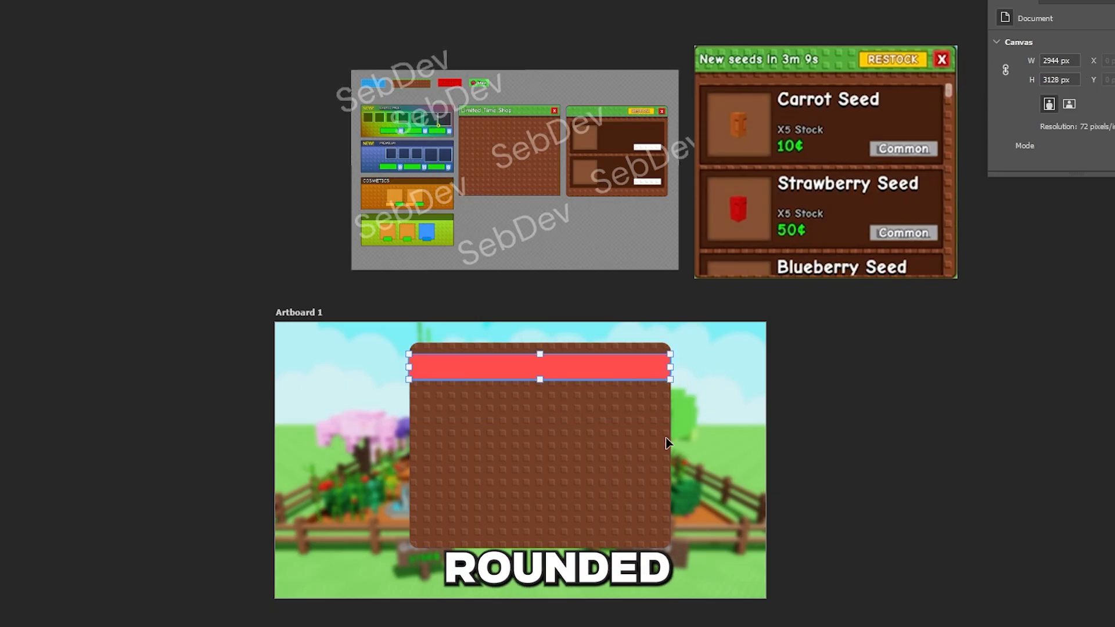
{"action": "left_click", "coordinate": [626, 375]}
{"action": "left_click", "coordinate": [601, 416]}
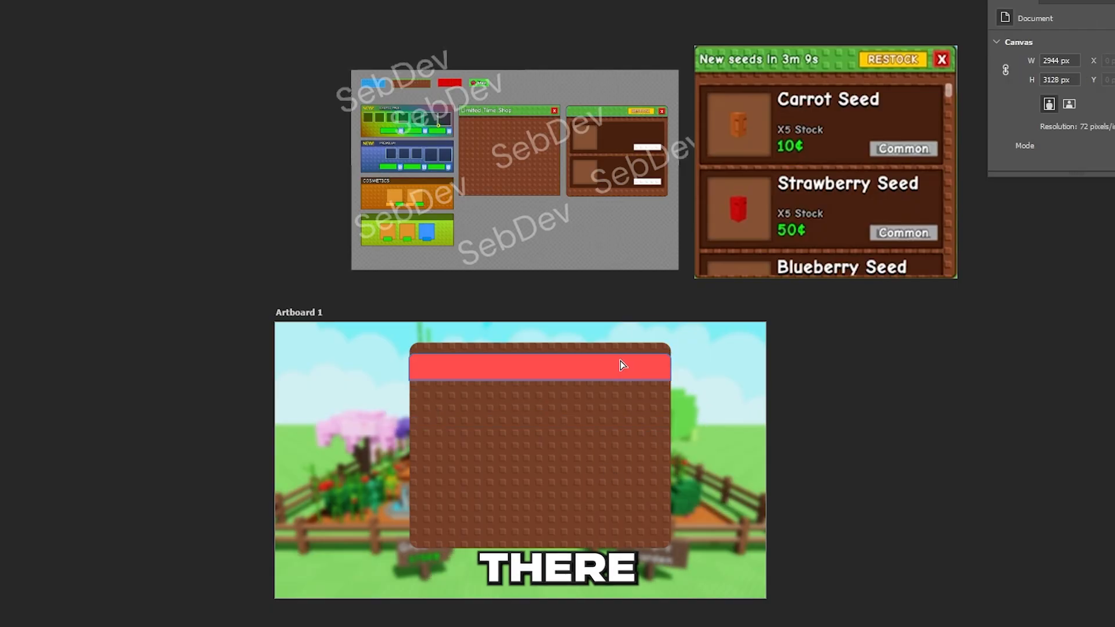
{"action": "left_click_drag", "start_coordinate": [621, 362], "coordinate": [620, 350]}
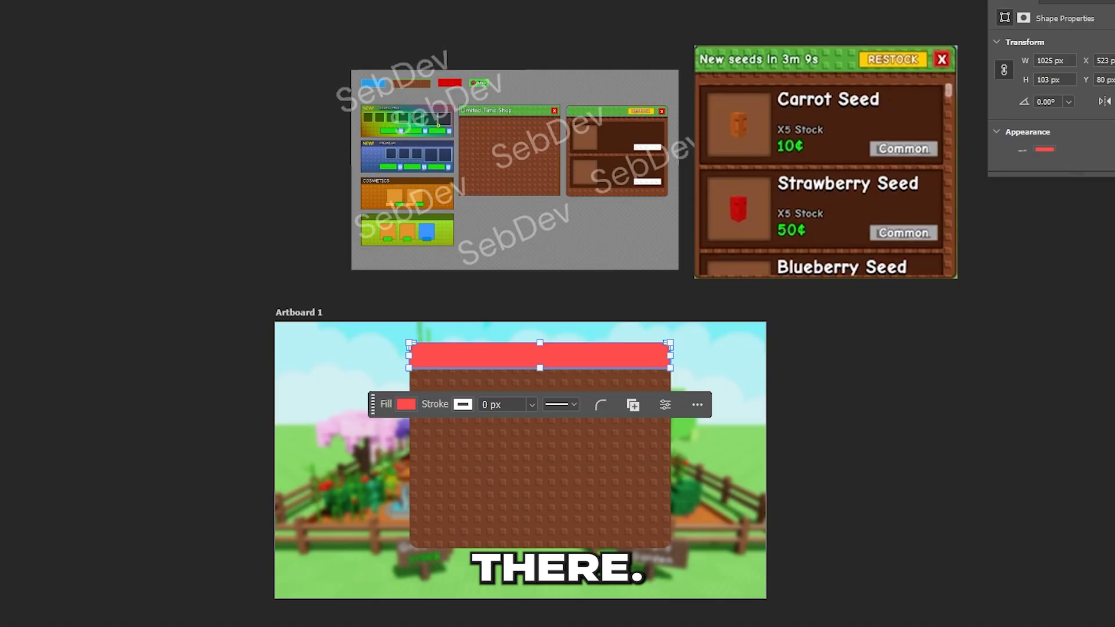
Fill the header bar with the reference header's green and overlay it with an enlarged, clipped and merged stud texture
{"action": "left_click", "coordinate": [406, 404]}
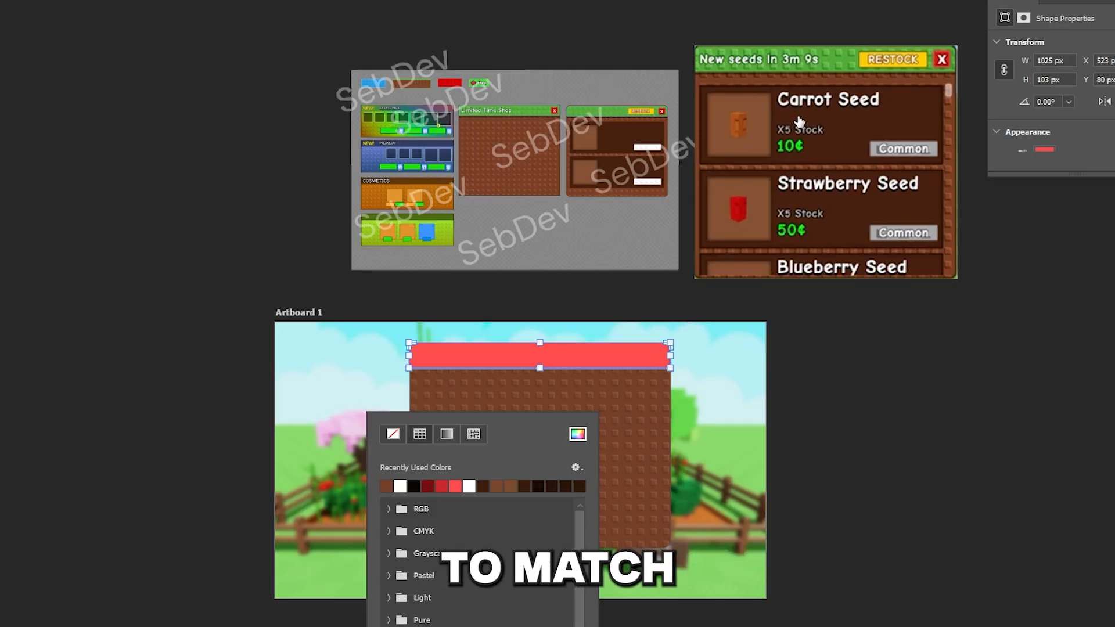
{"action": "key", "text": "ctrl+v"}
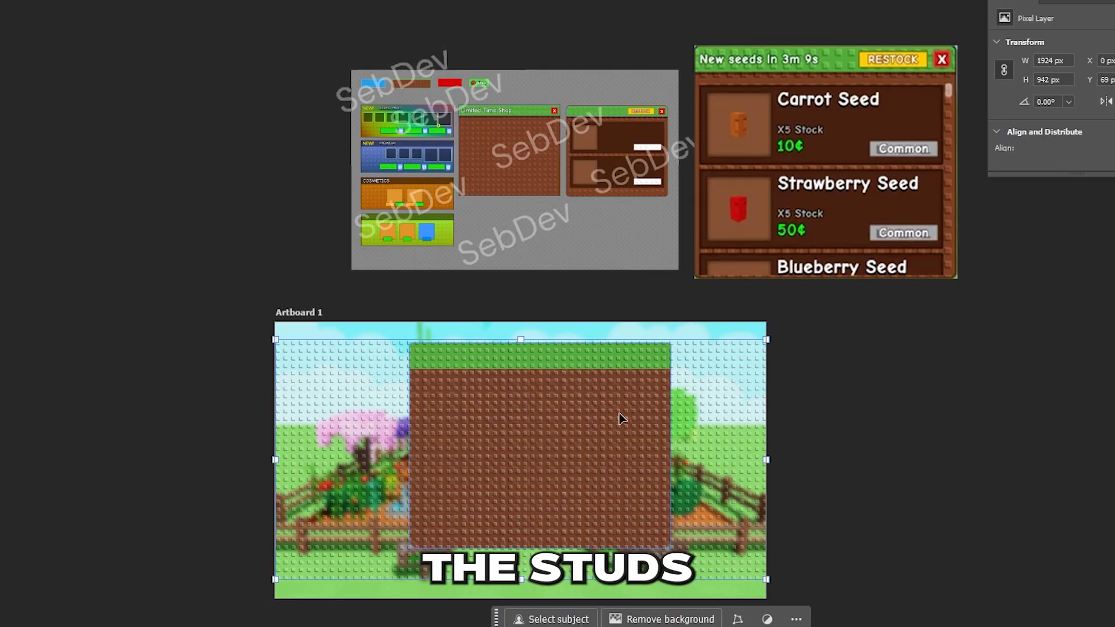
{"action": "left_click_drag", "start_coordinate": [619, 413], "coordinate": [619, 401]}
{"action": "left_click", "coordinate": [535, 349]}
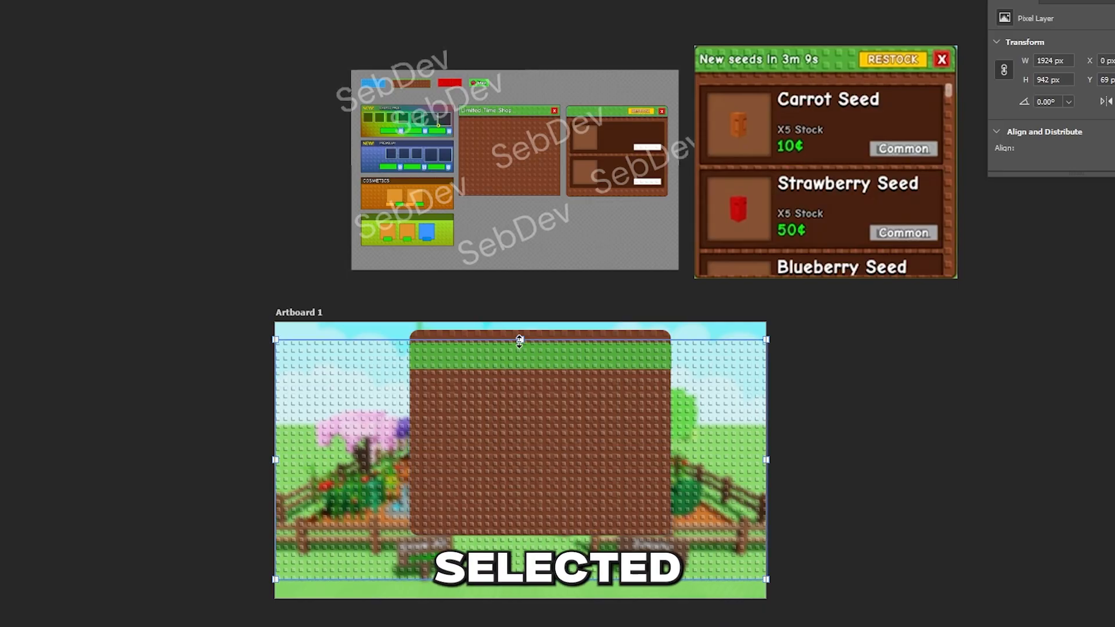
{"action": "left_click_drag", "start_coordinate": [521, 339], "coordinate": [521, 230]}
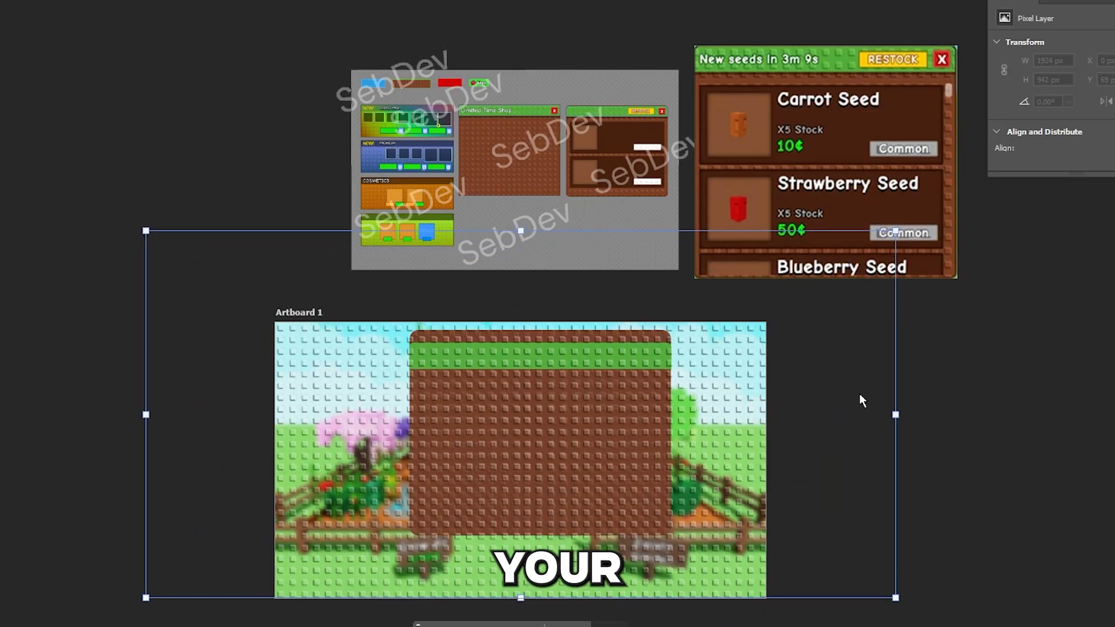
{"action": "key", "text": "Return"}
{"action": "key", "text": "ctrl+alt+g"}
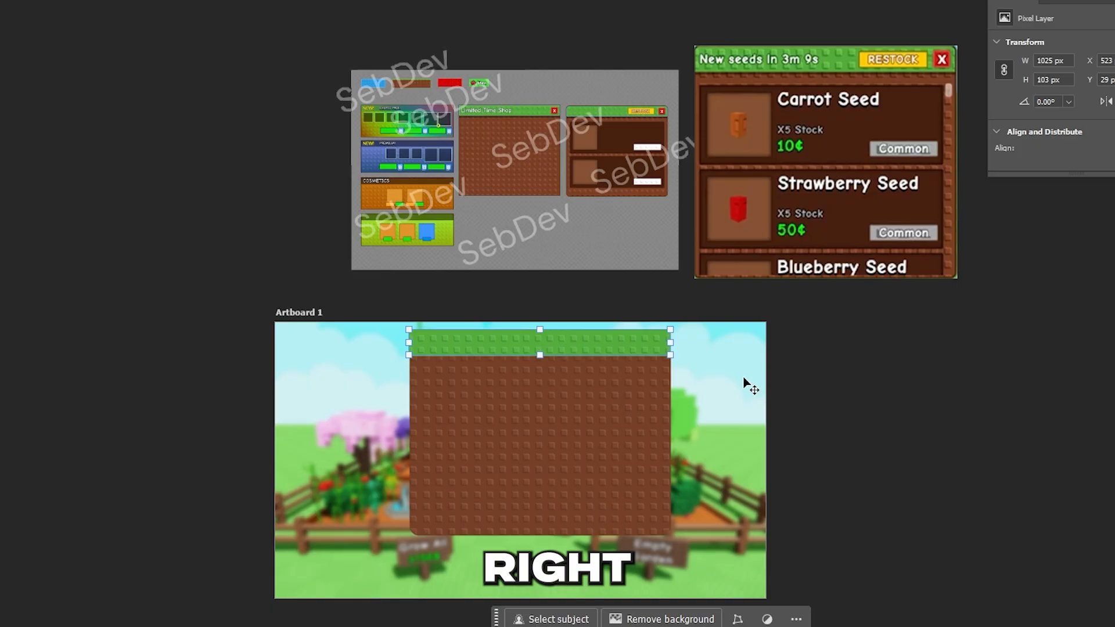
Narrow the green header to 1022 px wide so its left edge lines up with the brown panel
{"action": "left_click", "coordinate": [744, 381]}
{"action": "scroll", "coordinate": [713, 364], "scroll_direction": "left", "scroll_amount": 3}
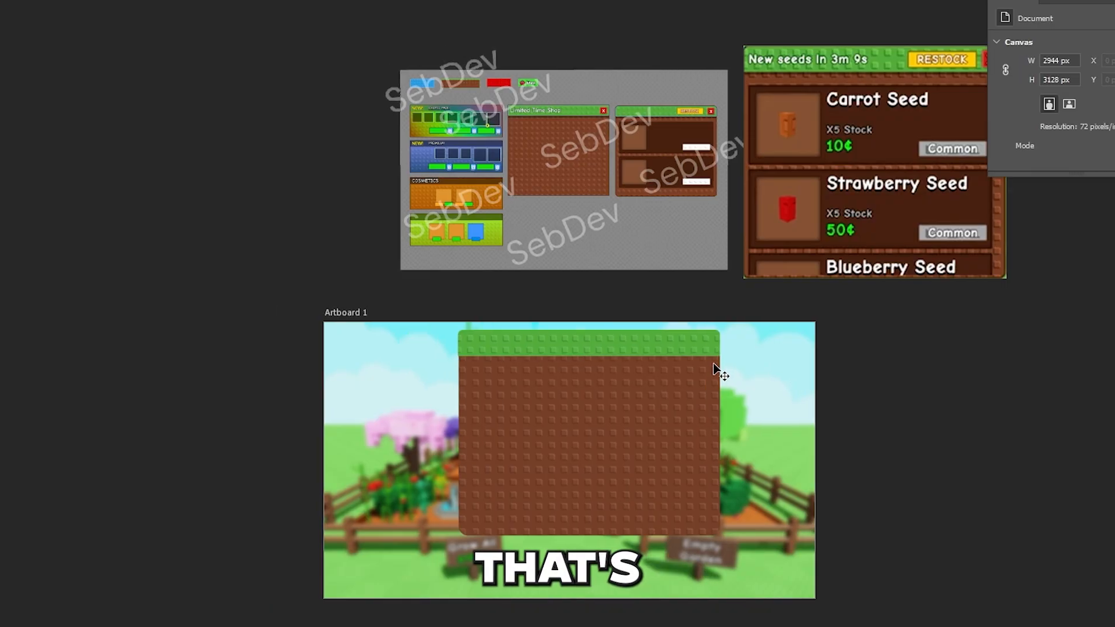
{"action": "left_click", "coordinate": [473, 342]}
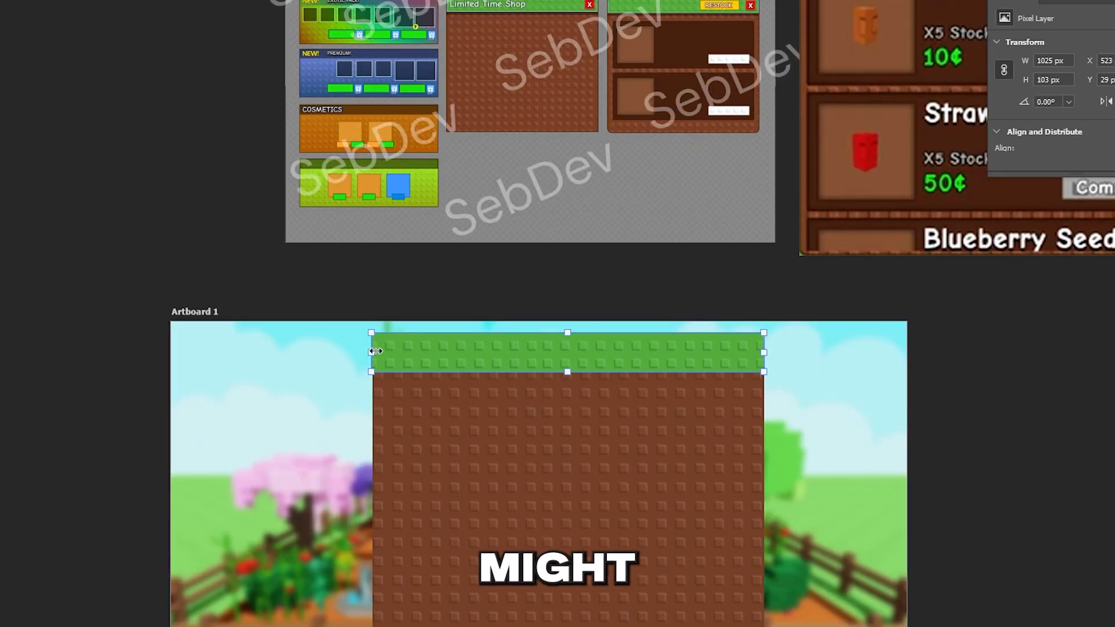
{"action": "left_click_drag", "start_coordinate": [376, 351], "coordinate": [378, 352]}
{"action": "scroll", "coordinate": [829, 388], "scroll_direction": "down", "scroll_amount": 1}
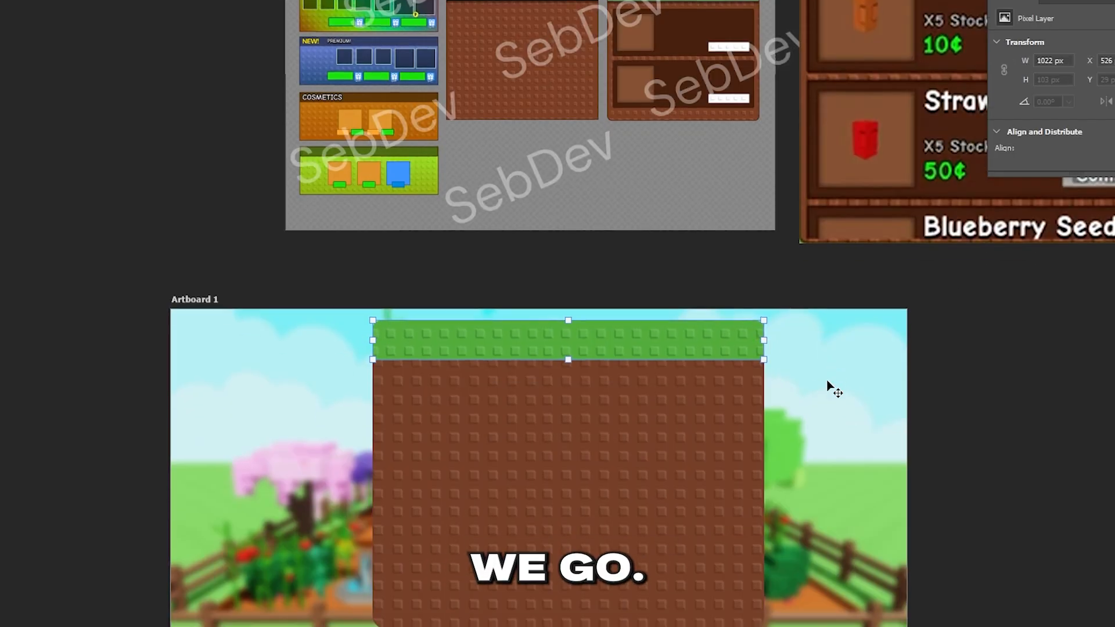
{"action": "scroll", "coordinate": [829, 388], "scroll_direction": "down", "scroll_amount": 3}
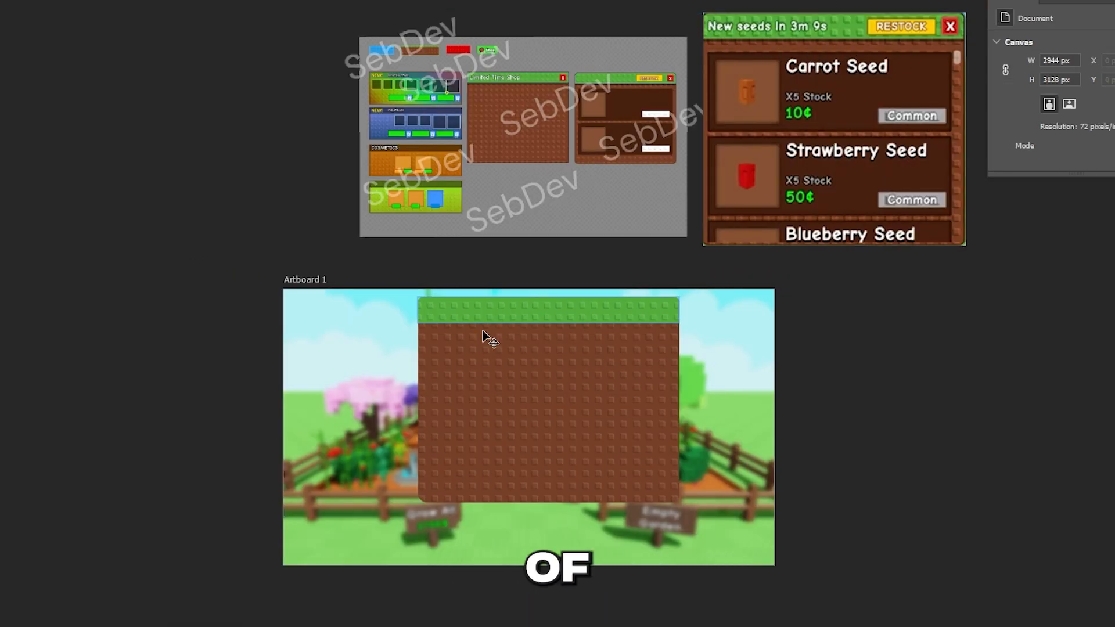
Add a black drop shadow to the green header with 47% opacity, 90° angle, 9 px distance, 0% spread and 8 px size
{"action": "left_click", "coordinate": [507, 320]}
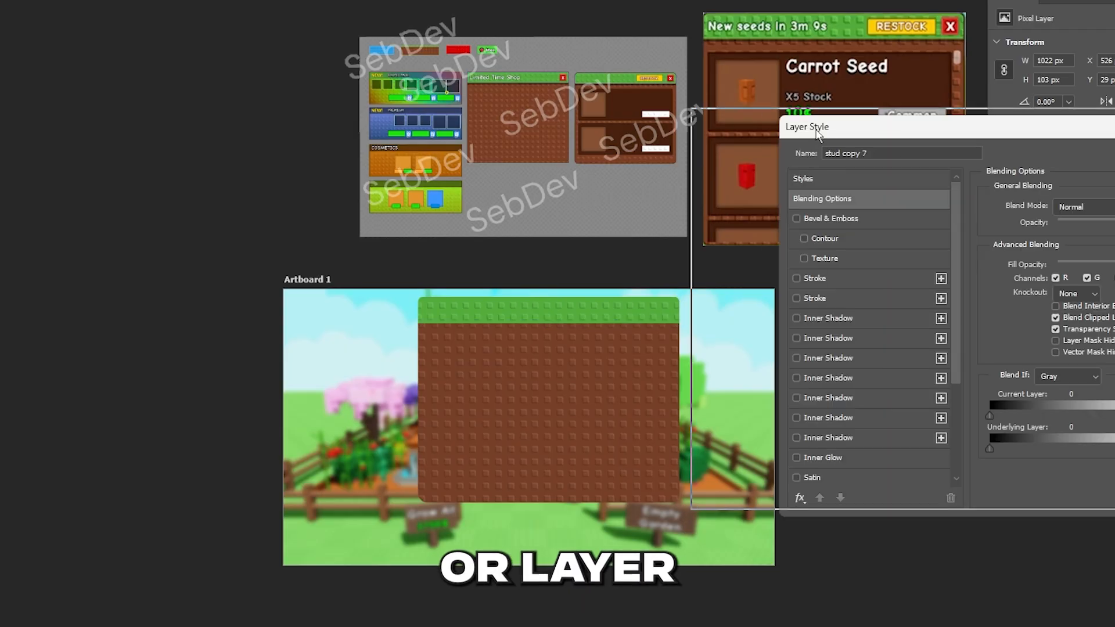
{"action": "scroll", "coordinate": [767, 248], "scroll_direction": "down", "scroll_amount": 5}
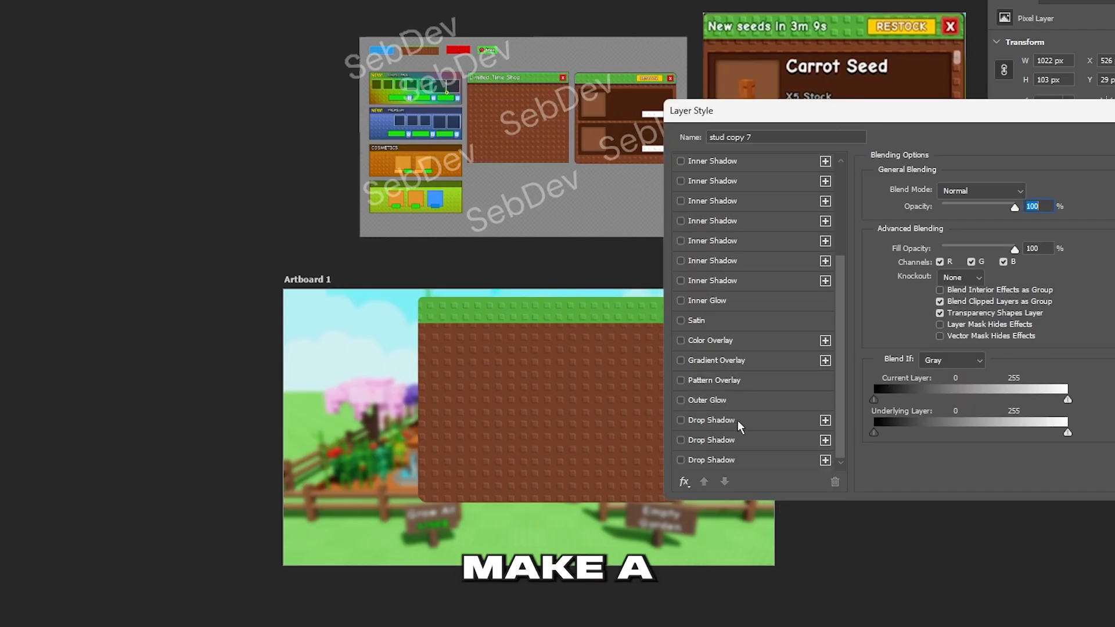
{"action": "left_click", "coordinate": [738, 420]}
{"action": "left_click_drag", "start_coordinate": [929, 259], "coordinate": [934, 294]}
{"action": "left_click", "coordinate": [963, 210]}
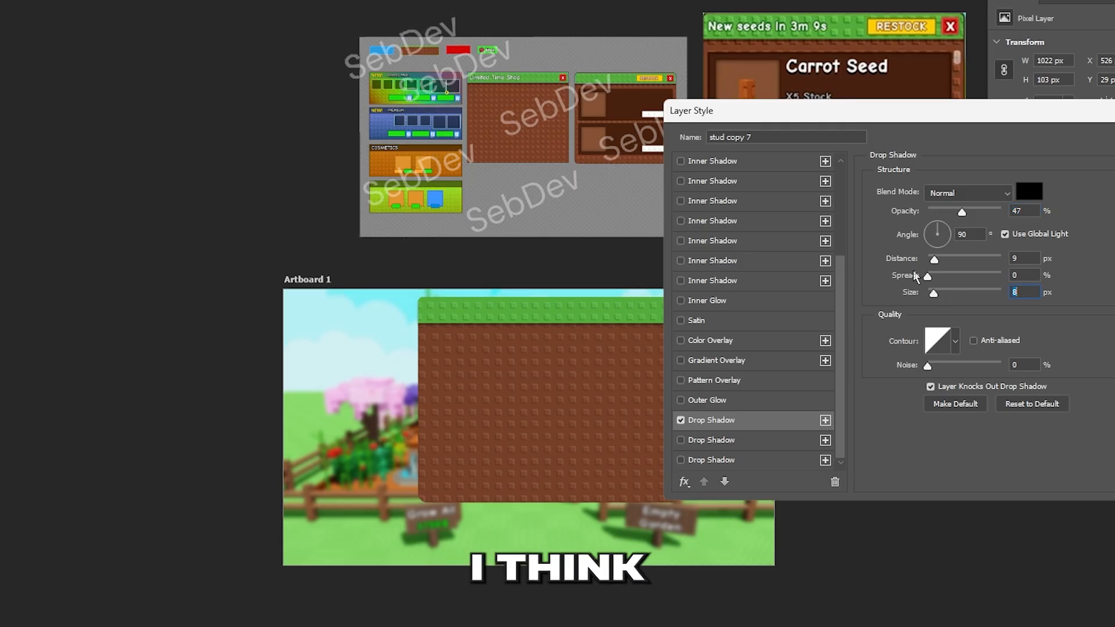
{"action": "key", "text": "Return"}
{"action": "left_click", "coordinate": [889, 410]}
Draw a dark-brown rectangle about 949 × 305 px over the reference's Carrot Seed card and move it below the green header
{"action": "scroll", "coordinate": [885, 408], "scroll_direction": "up", "scroll_amount": 1}
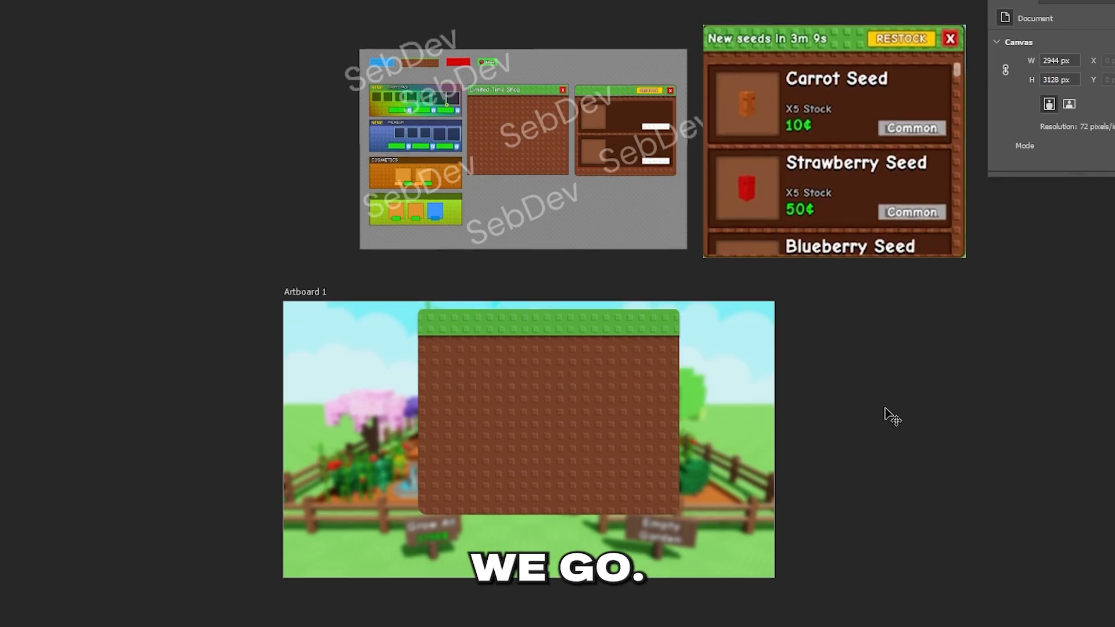
{"action": "scroll", "coordinate": [889, 416], "scroll_direction": "right", "scroll_amount": 1}
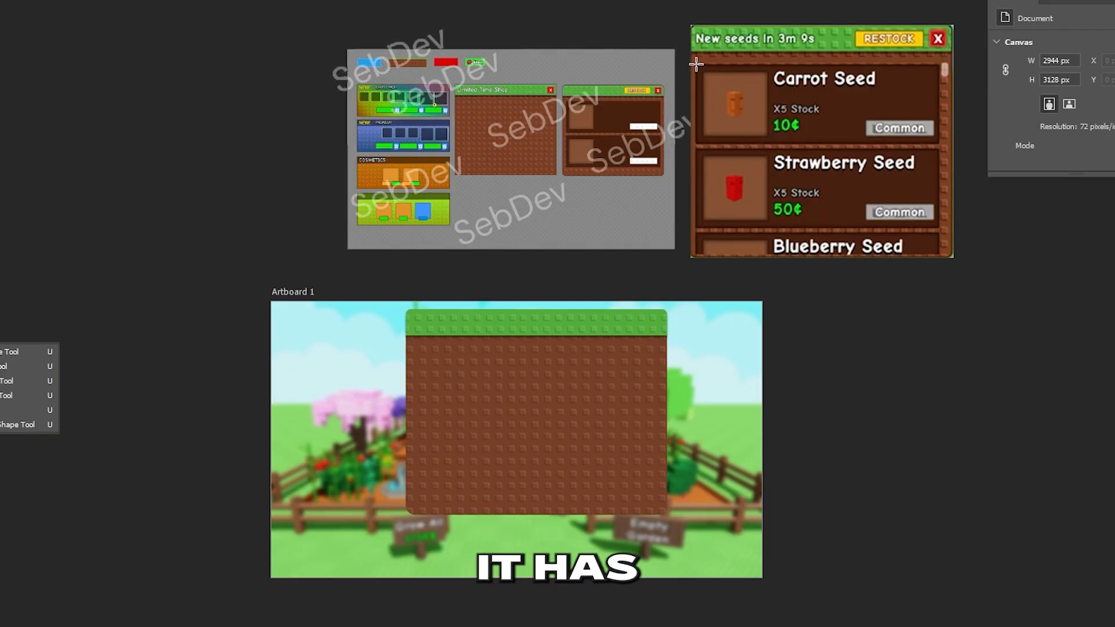
{"action": "mouse_move", "coordinate": [695, 64]}
{"action": "left_mouse_down"}
{"action": "mouse_move", "coordinate": [853, 132]}
{"action": "mouse_move", "coordinate": [938, 141]}
{"action": "left_mouse_up"}
{"action": "key", "text": "v"}
{"action": "mouse_move", "coordinate": [818, 110]}
{"action": "left_mouse_down"}
{"action": "mouse_move", "coordinate": [810, 252]}
{"action": "mouse_move", "coordinate": [537, 417]}
{"action": "mouse_move", "coordinate": [546, 387]}
{"action": "left_mouse_up"}
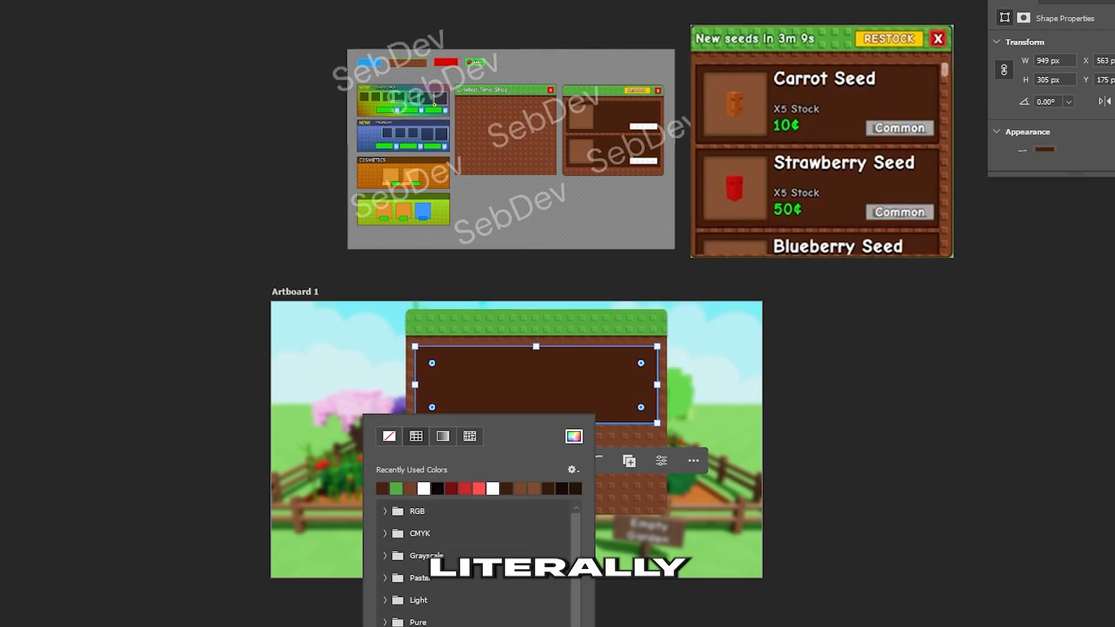
{"action": "key", "text": "Escape"}
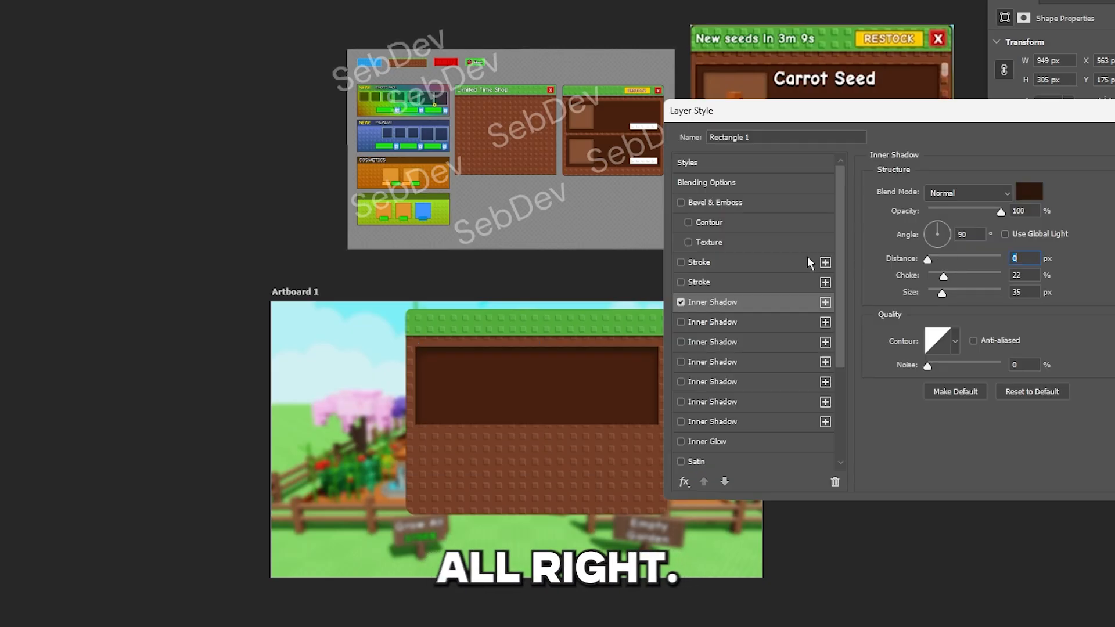
Give the card rectangle a dark-brown inner shadow with 22% choke and 35 px size, plus an 8 px outside stroke
{"action": "mouse_move", "coordinate": [945, 278]}
{"action": "left_mouse_down"}
{"action": "mouse_move", "coordinate": [930, 276]}
{"action": "mouse_move", "coordinate": [941, 297]}
{"action": "mouse_move", "coordinate": [956, 295]}
{"action": "mouse_move", "coordinate": [942, 296]}
{"action": "left_mouse_up"}
{"action": "key", "text": "Return"}
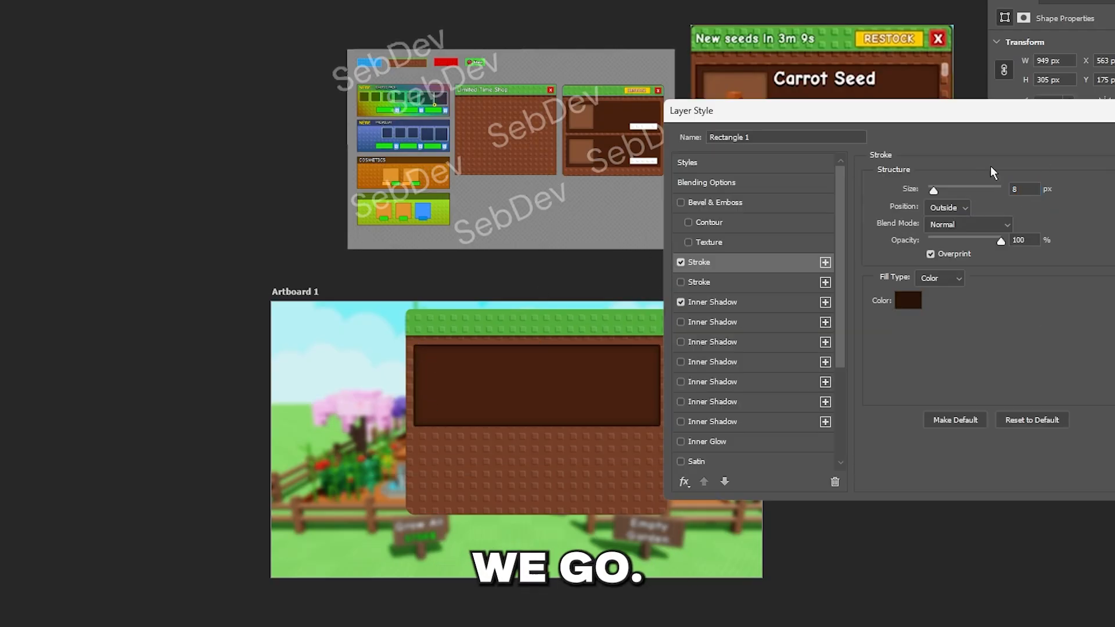
{"action": "key", "text": "Return"}
Draw a 252 × 252 px square matching the reference's seed frame, fill it lighter brown and place it at the card's left end
{"action": "left_click_drag", "start_coordinate": [703, 71], "coordinate": [451, 401]}
{"action": "left_click", "coordinate": [317, 459]}
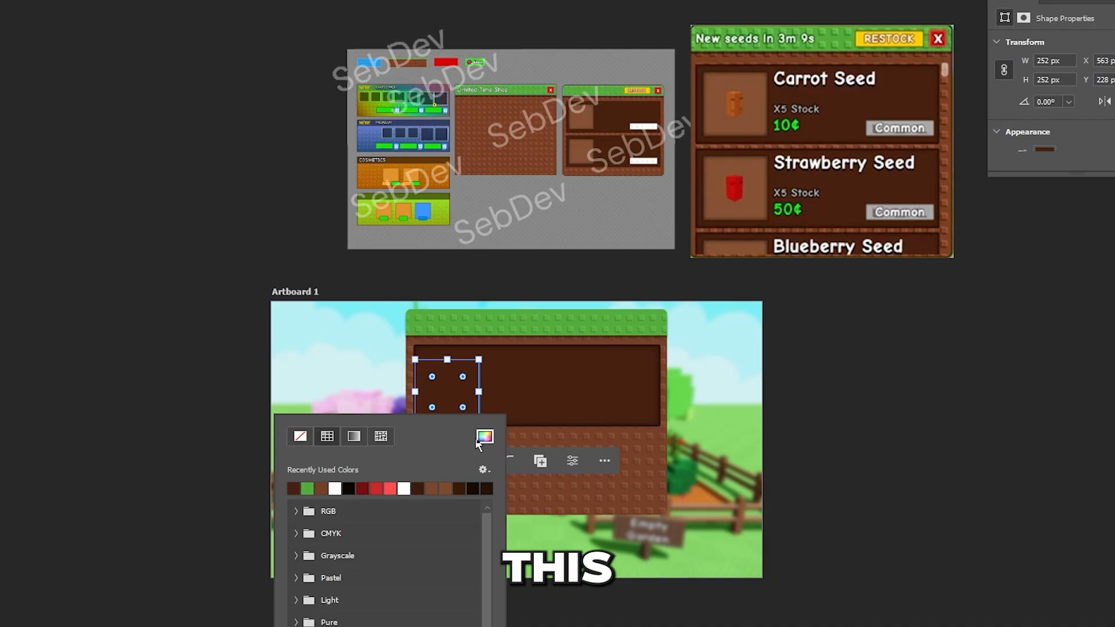
{"action": "left_click_drag", "start_coordinate": [454, 385], "coordinate": [463, 382]}
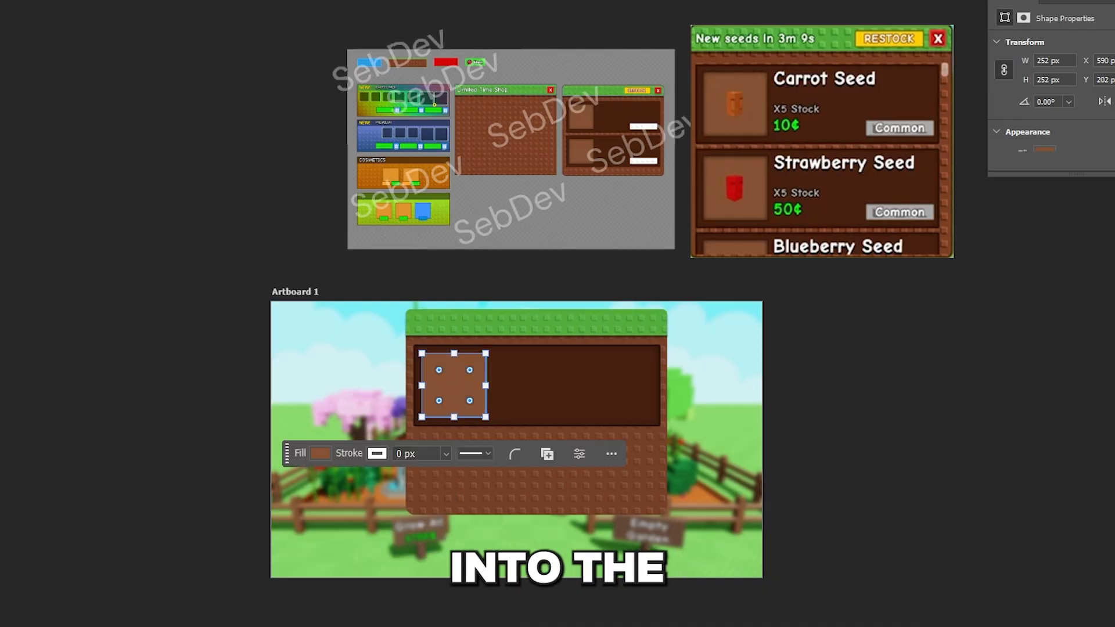
Apply the card rectangle's layer style to the lighter-brown square inside it
{"action": "left_click", "coordinate": [537, 322]}
{"action": "left_click", "coordinate": [572, 385]}
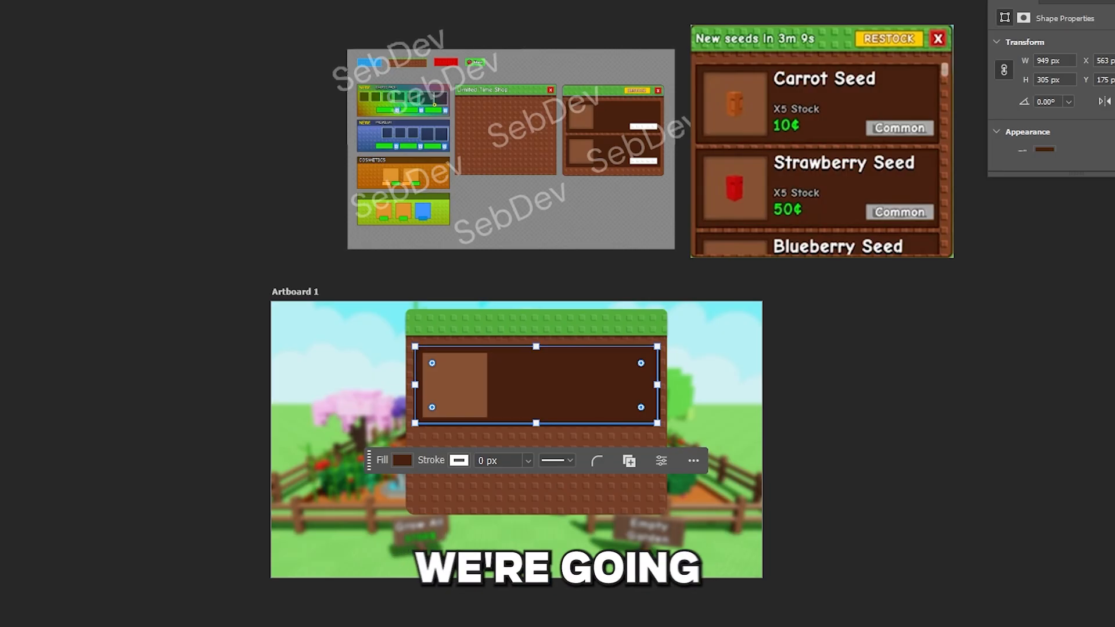
{"action": "left_click", "coordinate": [458, 392]}
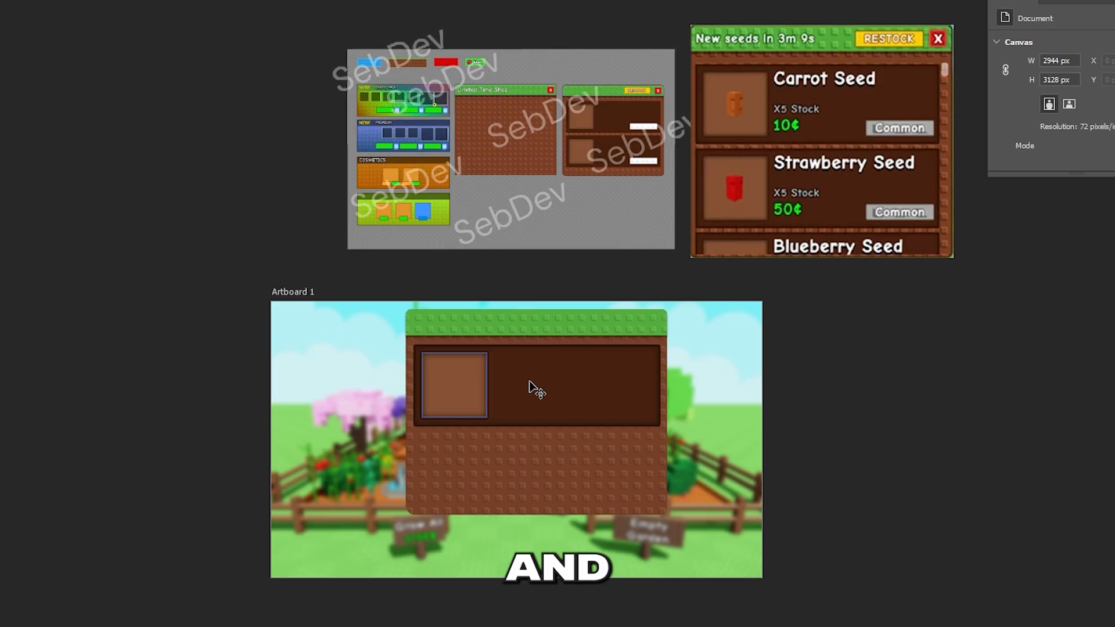
{"action": "left_click", "coordinate": [503, 388]}
Duplicate the card rectangle and its square together directly below the first card
{"action": "left_click", "coordinate": [479, 388]}
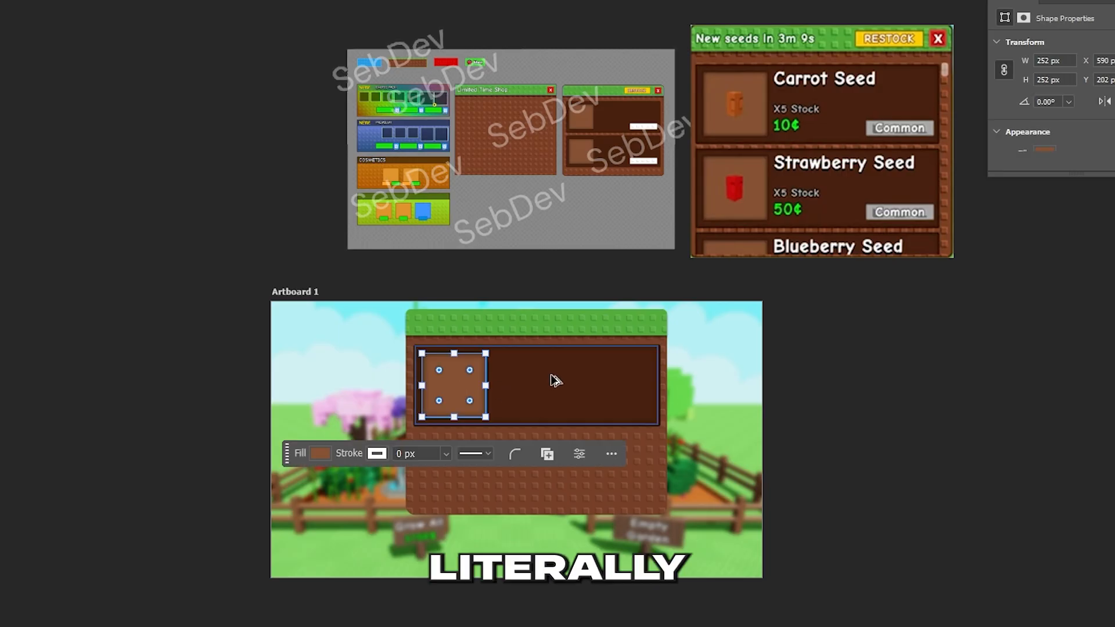
{"action": "left_click", "coordinate": [552, 377]}
{"action": "left_click_drag", "start_coordinate": [589, 377], "coordinate": [585, 463]}
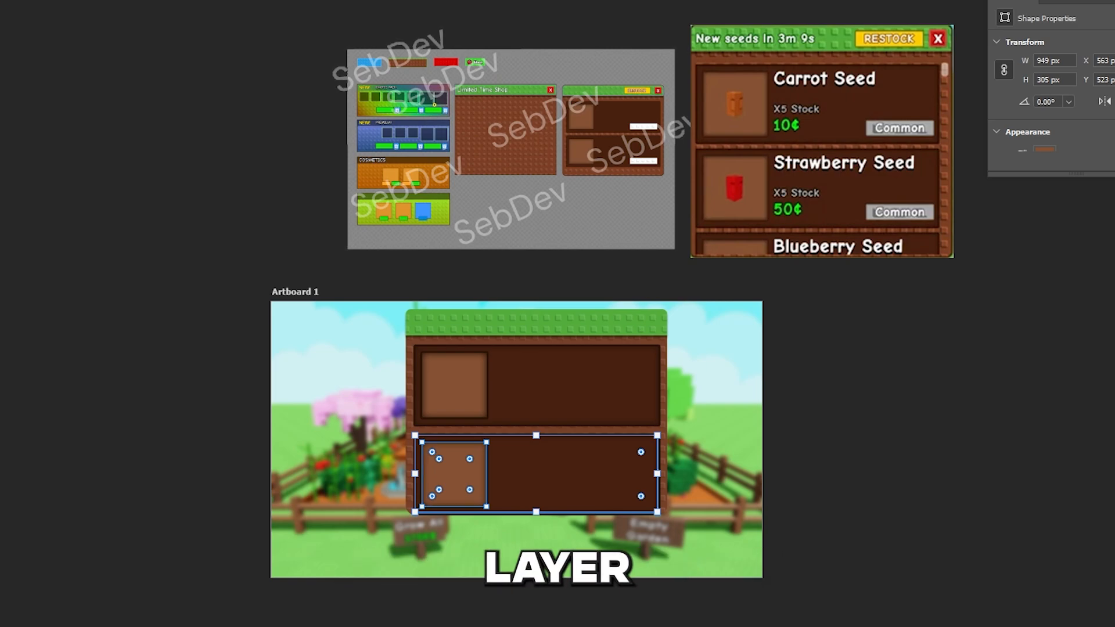
Merge the second card with its square and softly erase its bottom edge so it fades into the brown panel
{"action": "key", "text": "ctrl+e"}
{"action": "key", "text": "e"}
{"action": "left_click_drag", "start_coordinate": [685, 528], "coordinate": [214, 538]}
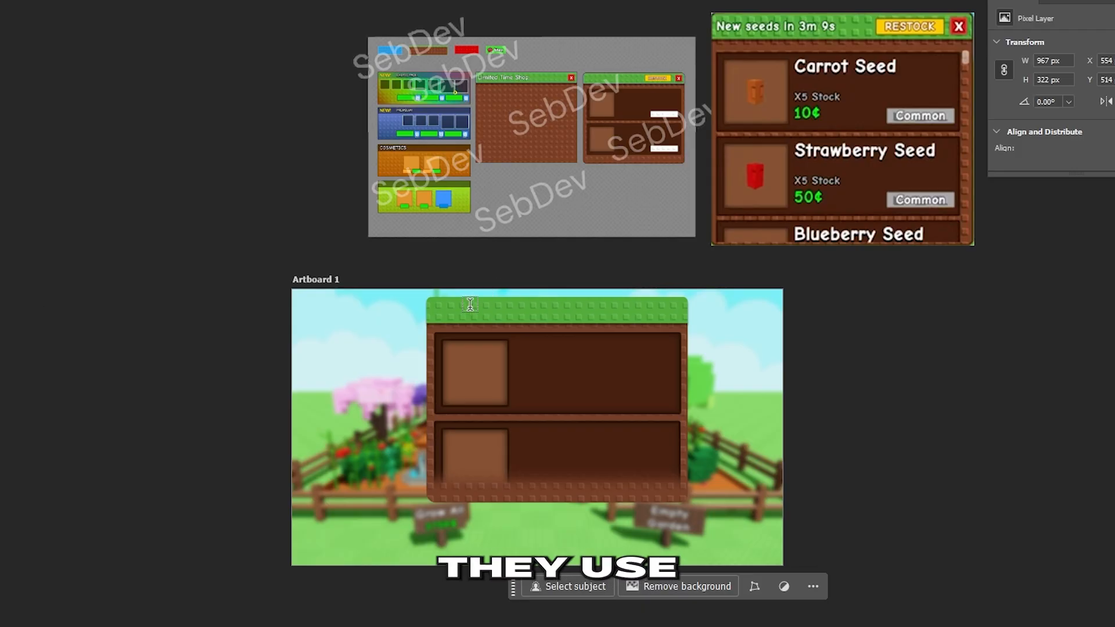
Add the white text "New Seeds in 3m 0s" in 68 pt Fredoka Bold and place it at the left of the green header
{"action": "left_click_drag", "start_coordinate": [508, 308], "coordinate": [572, 331]}
{"action": "left_click_drag", "start_coordinate": [441, 371], "coordinate": [392, 370]}
{"action": "left_click_drag", "start_coordinate": [392, 369], "coordinate": [385, 369]}
{"action": "type", "text": "New Seeds"}
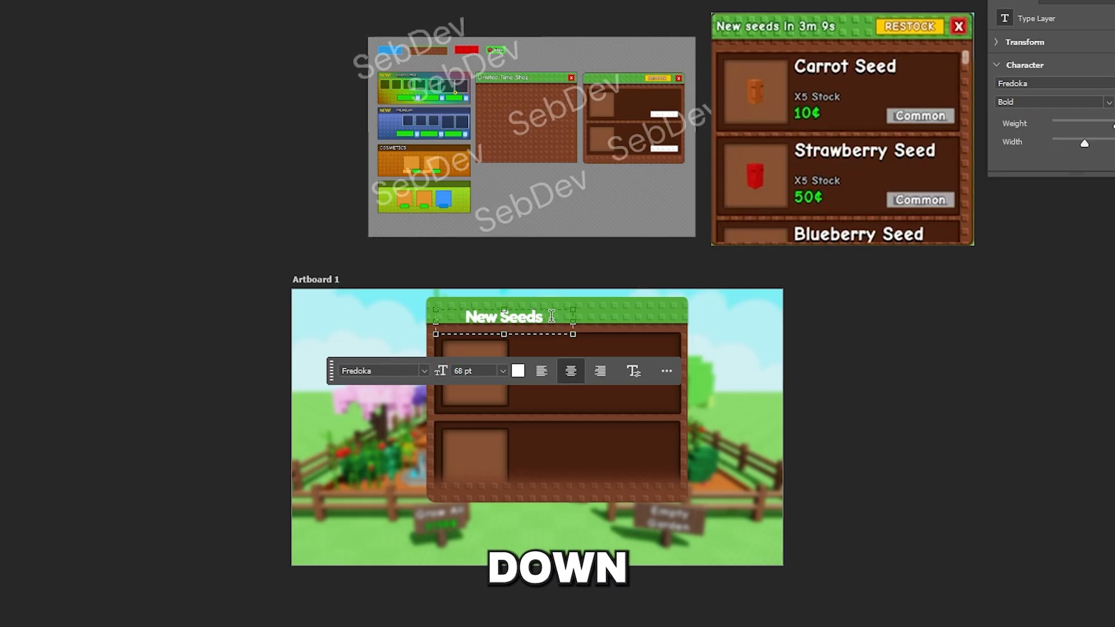
{"action": "type", "text": " in 3"}
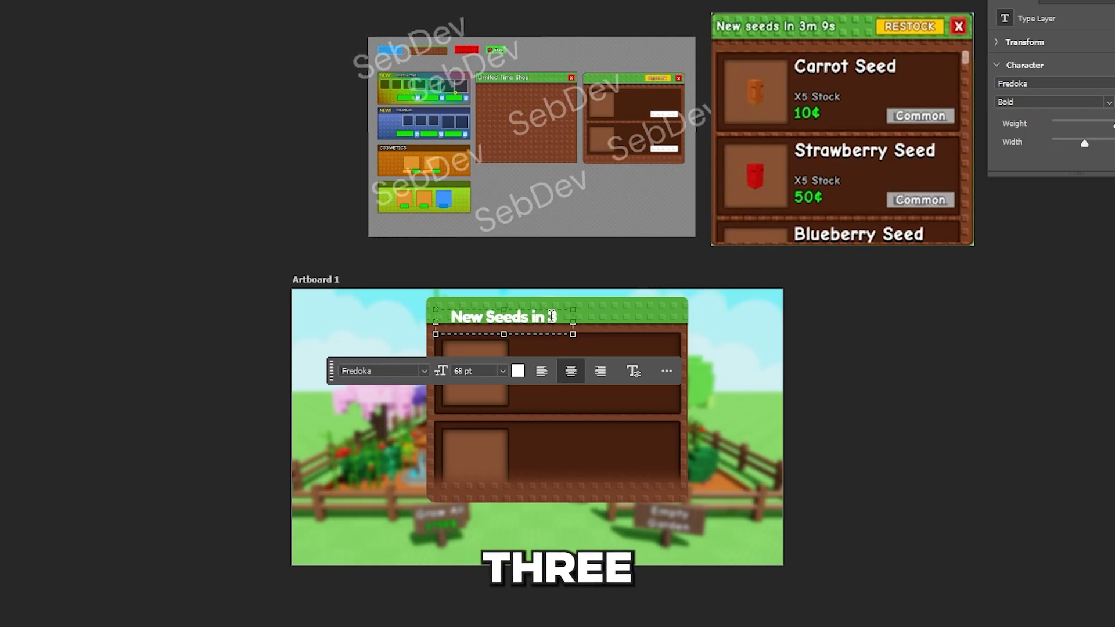
{"action": "type", "text": "m 0s"}
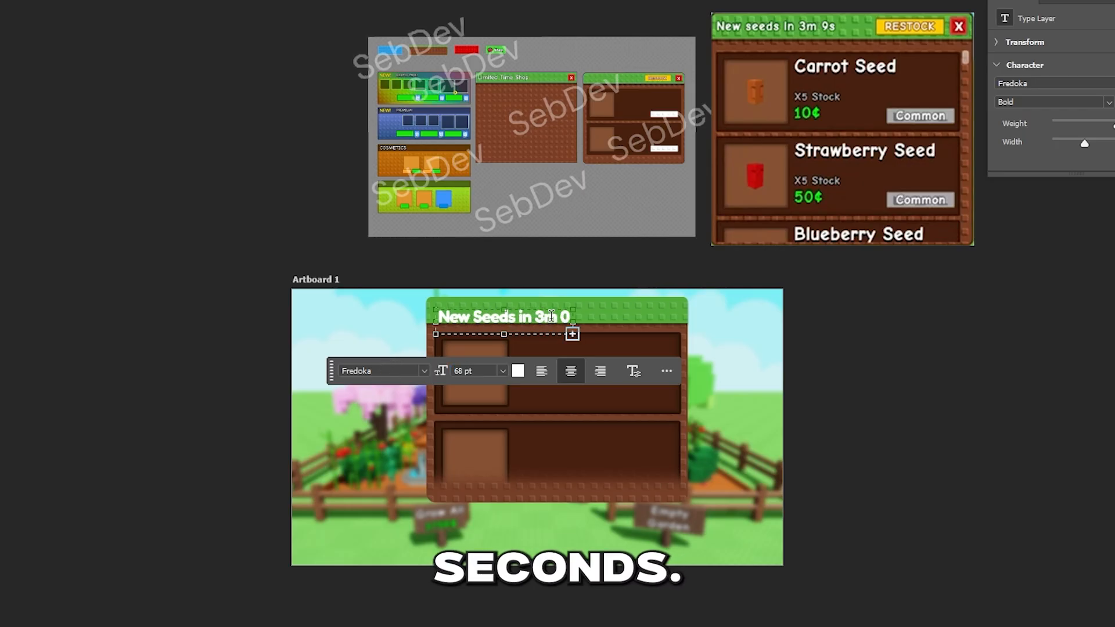
{"action": "key", "text": "ctrl+Return"}
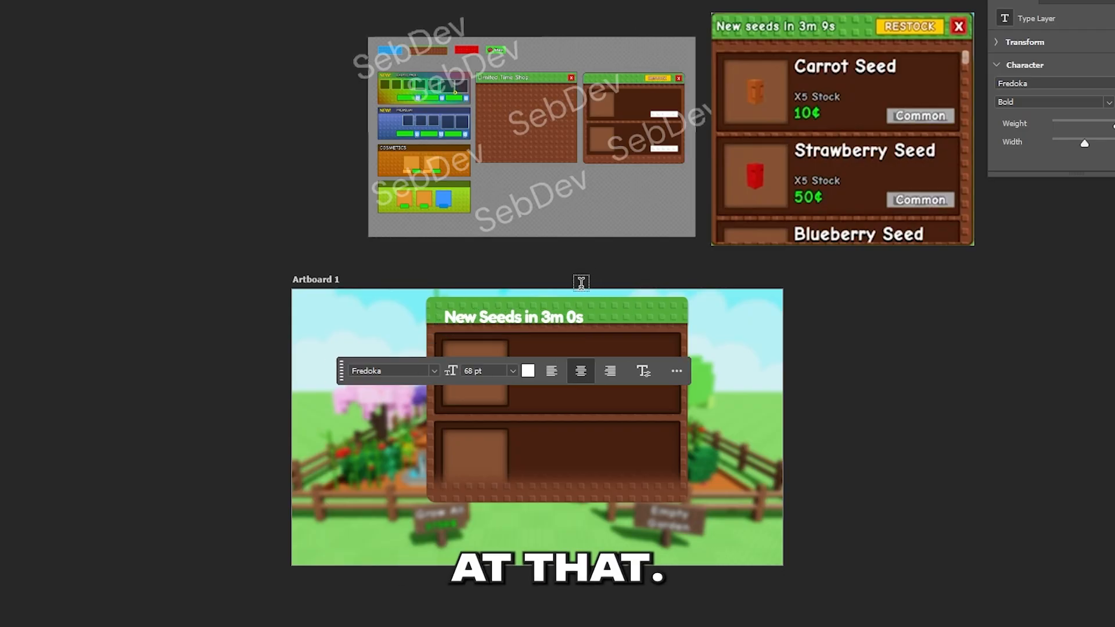
{"action": "key", "text": "v"}
{"action": "left_click_drag", "start_coordinate": [558, 320], "coordinate": [548, 313]}
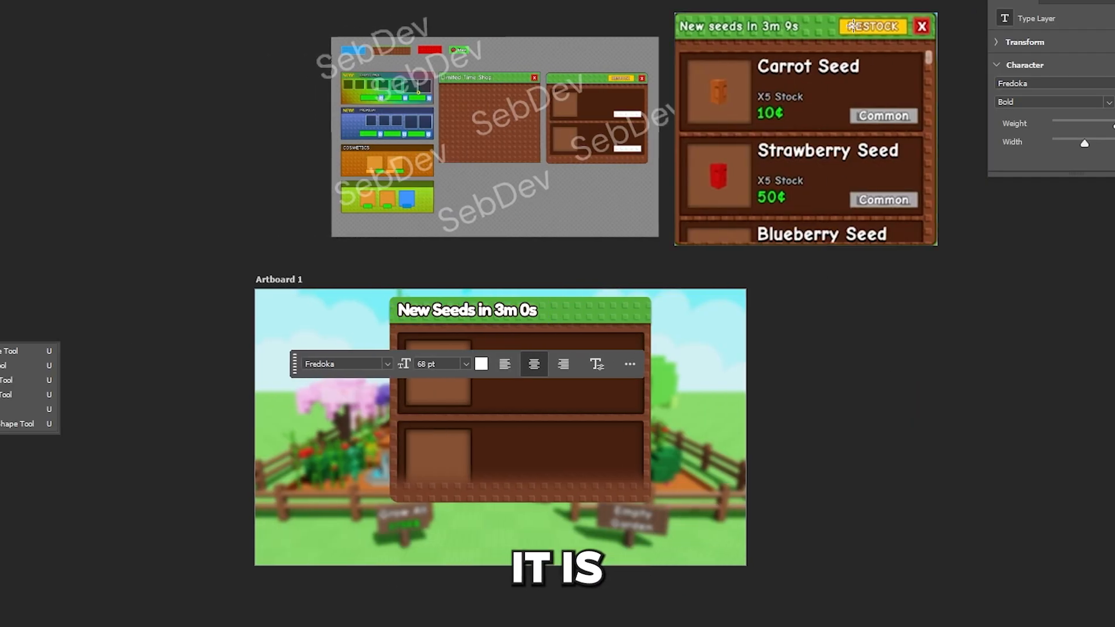
Draw a rectangle about 251 × 55 px based on the reference's RESTOCK button and place it in the header beside the text
{"action": "mouse_move", "coordinate": [841, 20]}
{"action": "left_mouse_down"}
{"action": "mouse_move", "coordinate": [908, 34]}
{"action": "mouse_move", "coordinate": [861, 191]}
{"action": "mouse_move", "coordinate": [880, 340]}
{"action": "left_mouse_up"}
{"action": "left_click_drag", "start_coordinate": [839, 339], "coordinate": [819, 338]}
{"action": "mouse_move", "coordinate": [904, 335]}
{"action": "left_mouse_down"}
{"action": "mouse_move", "coordinate": [737, 337]}
{"action": "mouse_move", "coordinate": [617, 311]}
{"action": "left_mouse_up"}
Fill the header rectangle with the yellow sampled from the reference's RESTOCK button
{"action": "left_click", "coordinate": [449, 353]}
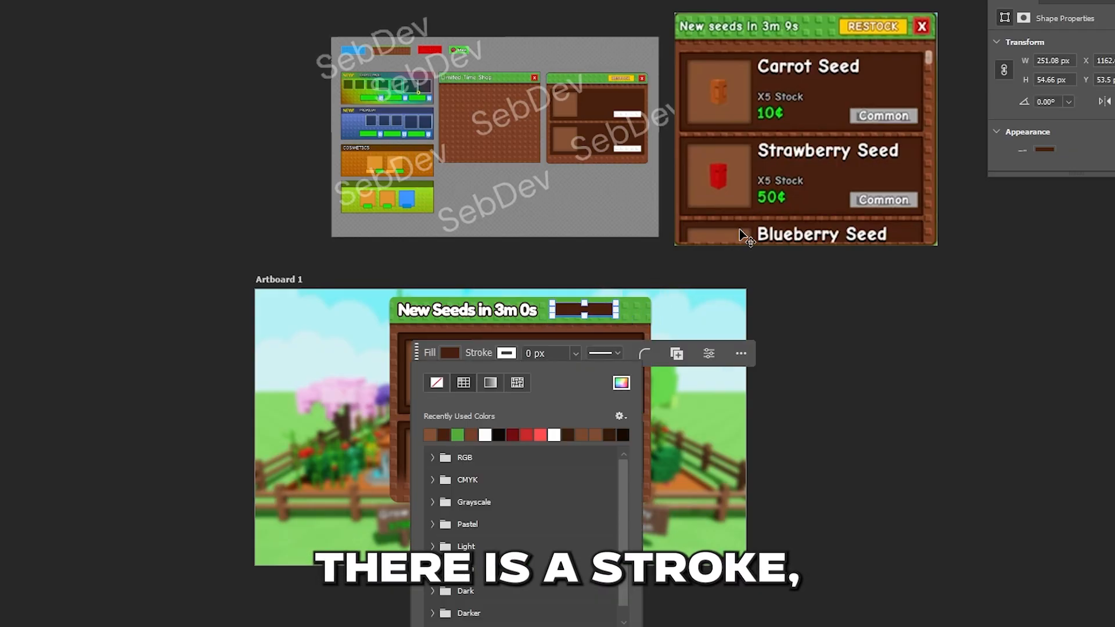
{"action": "left_click", "coordinate": [622, 383]}
{"action": "left_click", "coordinate": [897, 27]}
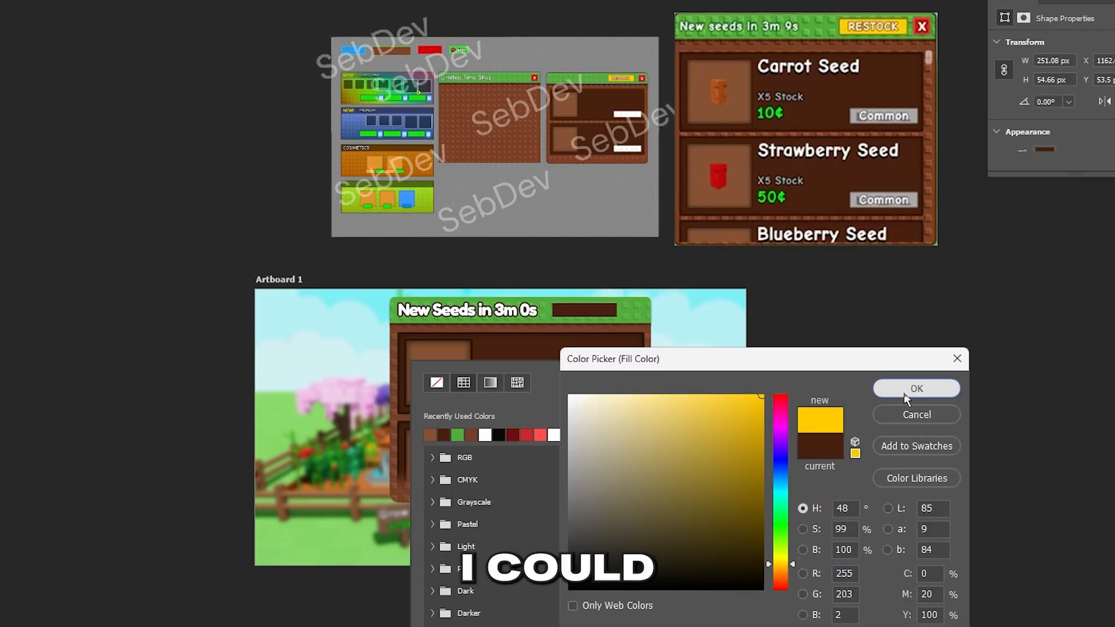
{"action": "left_click", "coordinate": [917, 389]}
Add a thin dark stroke to the yellow header button
{"action": "left_click", "coordinate": [587, 313]}
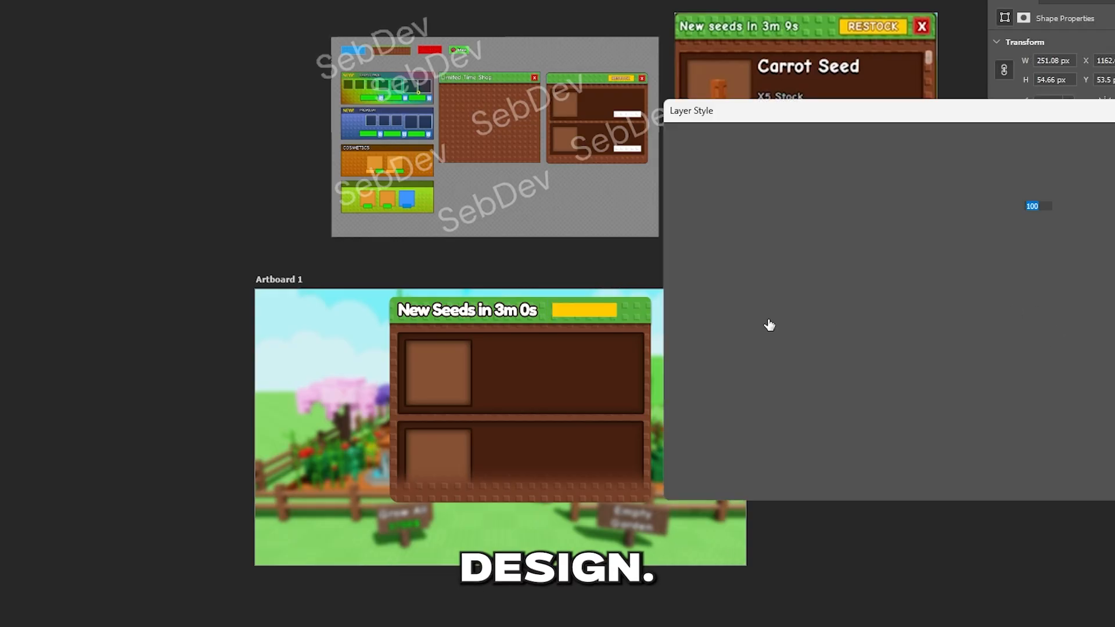
{"action": "left_click", "coordinate": [726, 262]}
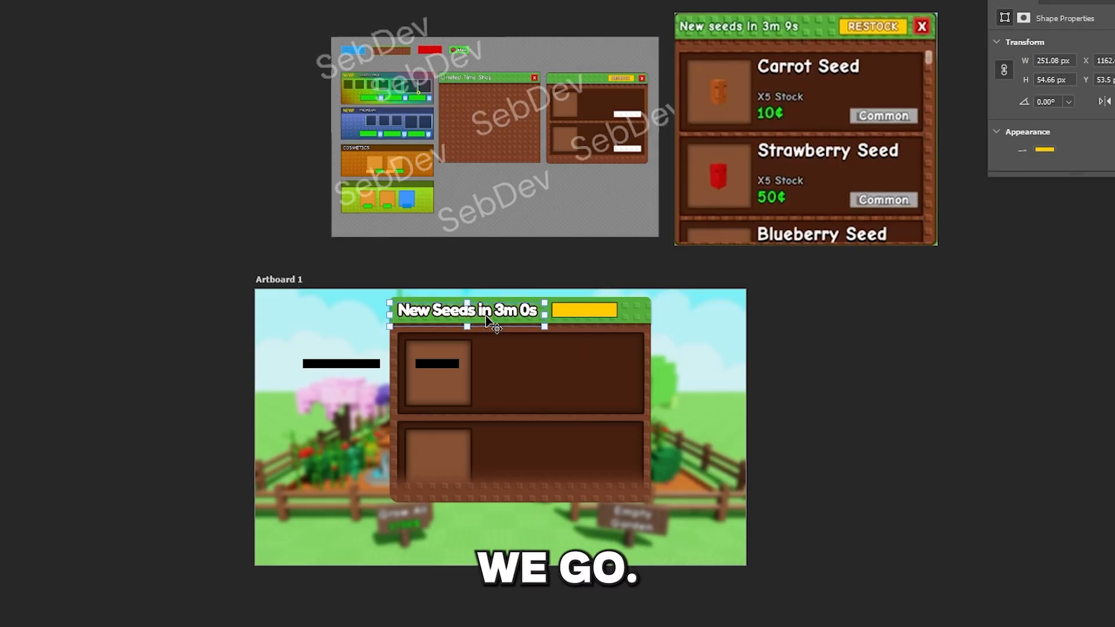
{"action": "key", "text": "alt+space"}
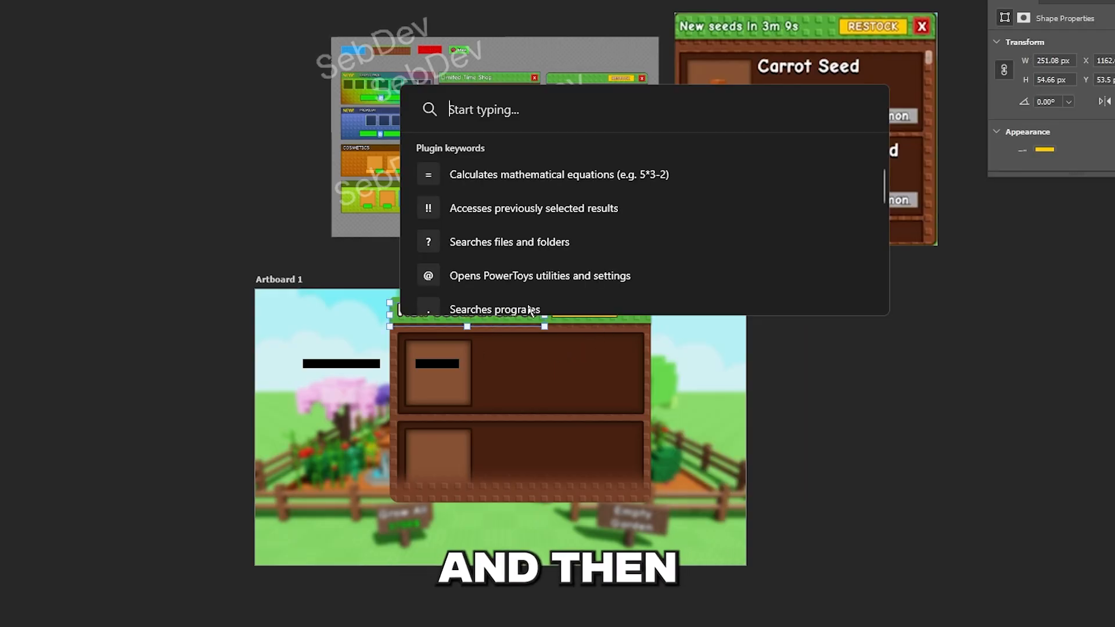
{"action": "key", "text": "Escape"}
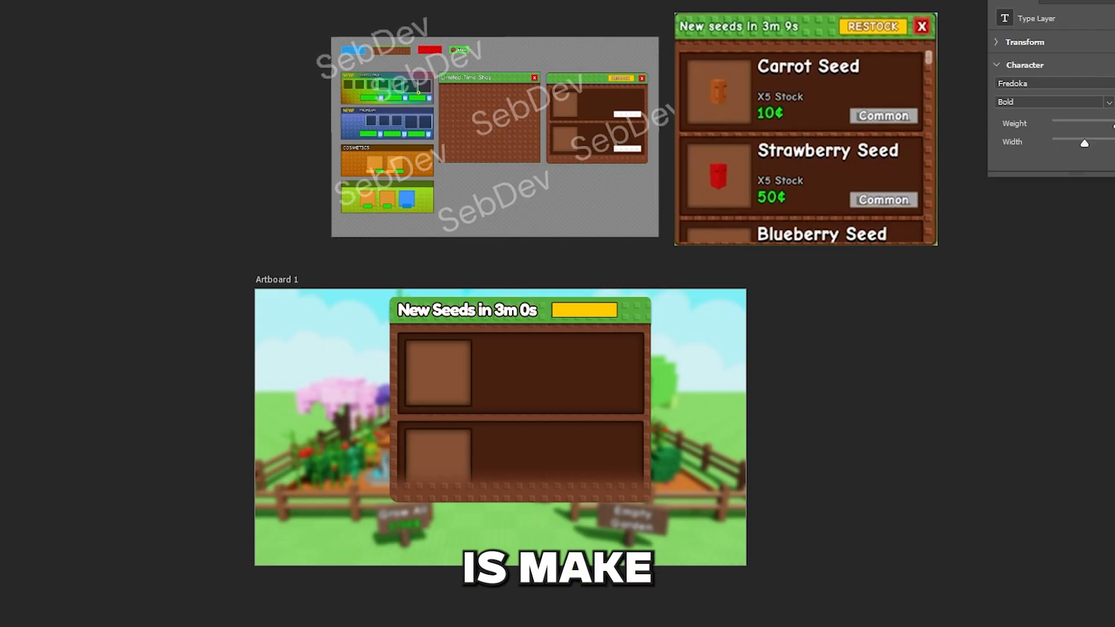
Draw a 60 × 60 px square, move it to the header's right end and scale it to 57.5 × 57.5 px
{"action": "scroll", "coordinate": [500, 301], "scroll_direction": "left", "scroll_amount": 1}
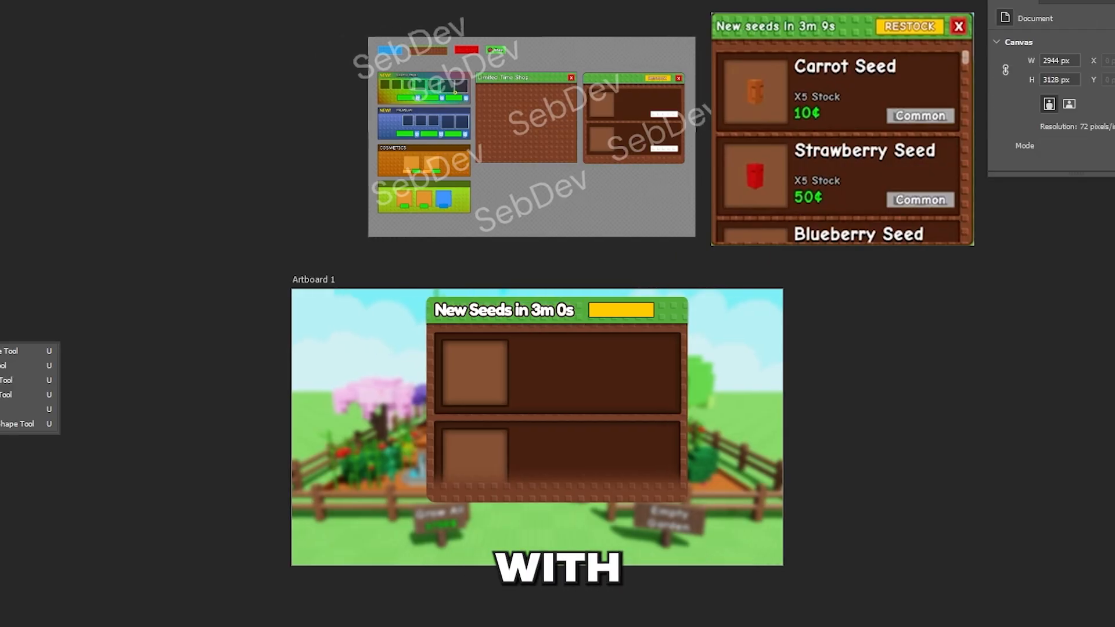
{"action": "left_click", "coordinate": [18, 351]}
{"action": "left_click_drag", "start_coordinate": [582, 341], "coordinate": [598, 358]}
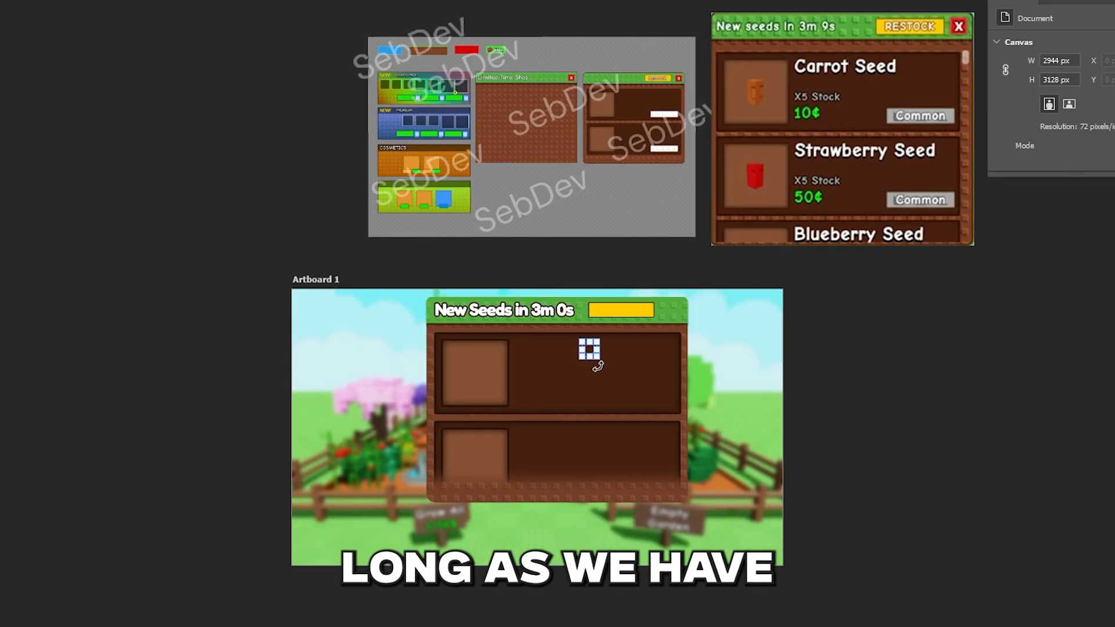
{"action": "key", "text": "ctrl+plus"}
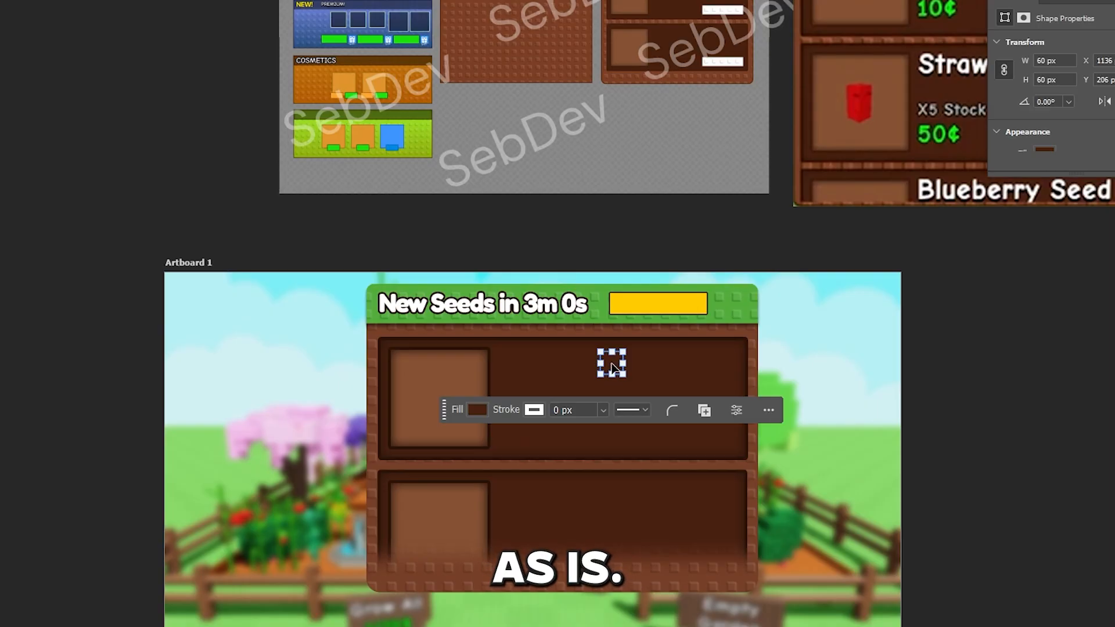
{"action": "left_click_drag", "start_coordinate": [611, 365], "coordinate": [733, 314]}
{"action": "left_click", "coordinate": [823, 352]}
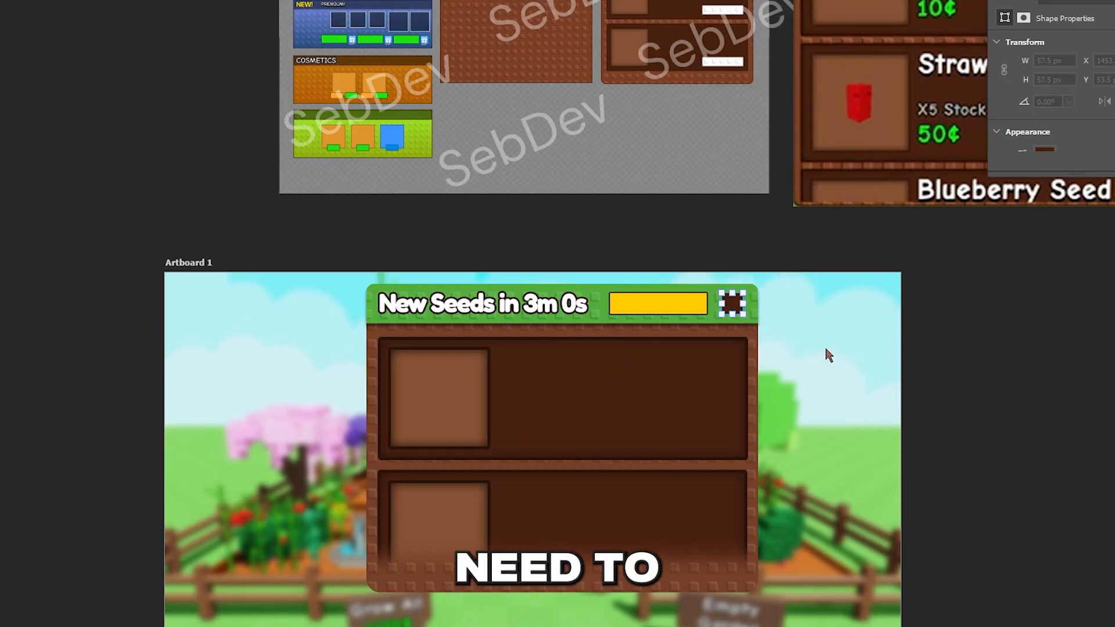
Fill the small header square with a recently used red
{"action": "key", "text": "ctrl+minus"}
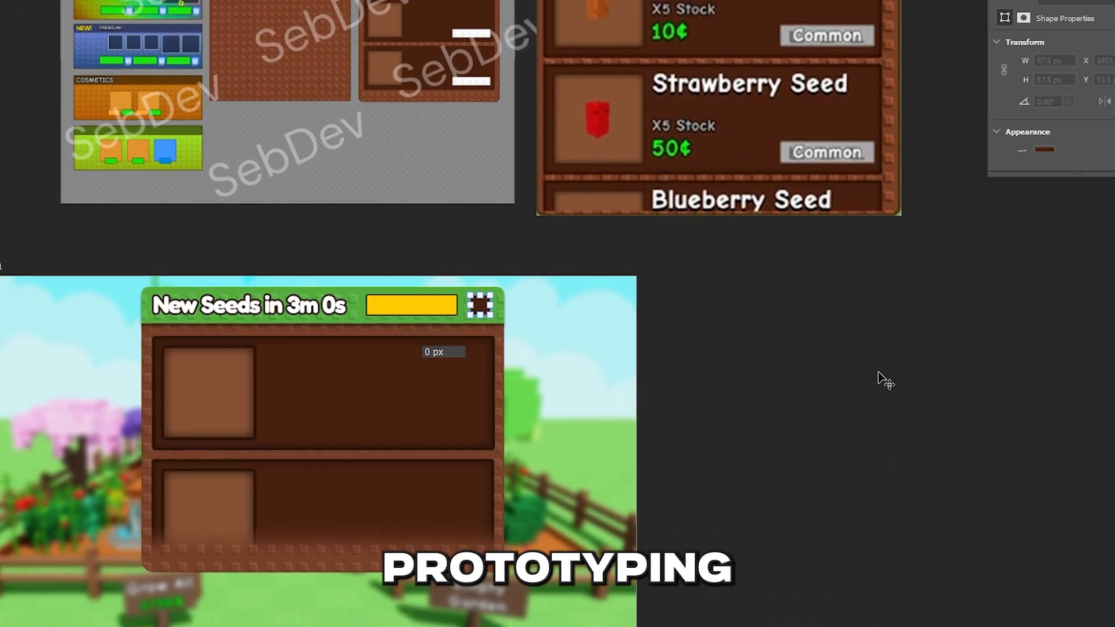
{"action": "left_click", "coordinate": [365, 353]}
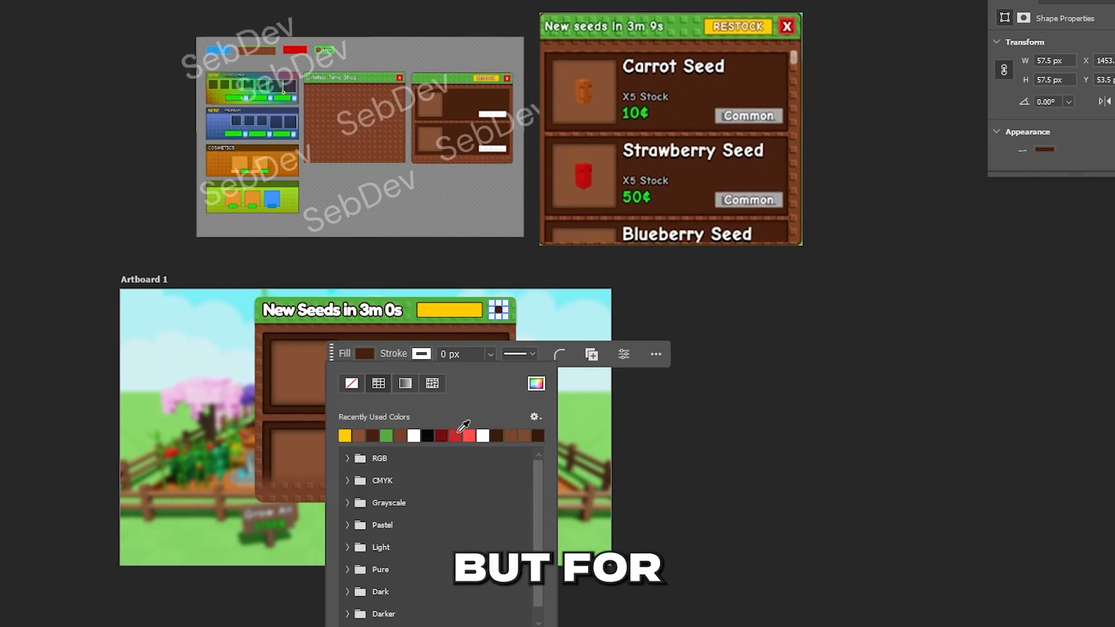
{"action": "left_click", "coordinate": [470, 436]}
{"action": "left_click", "coordinate": [834, 353]}
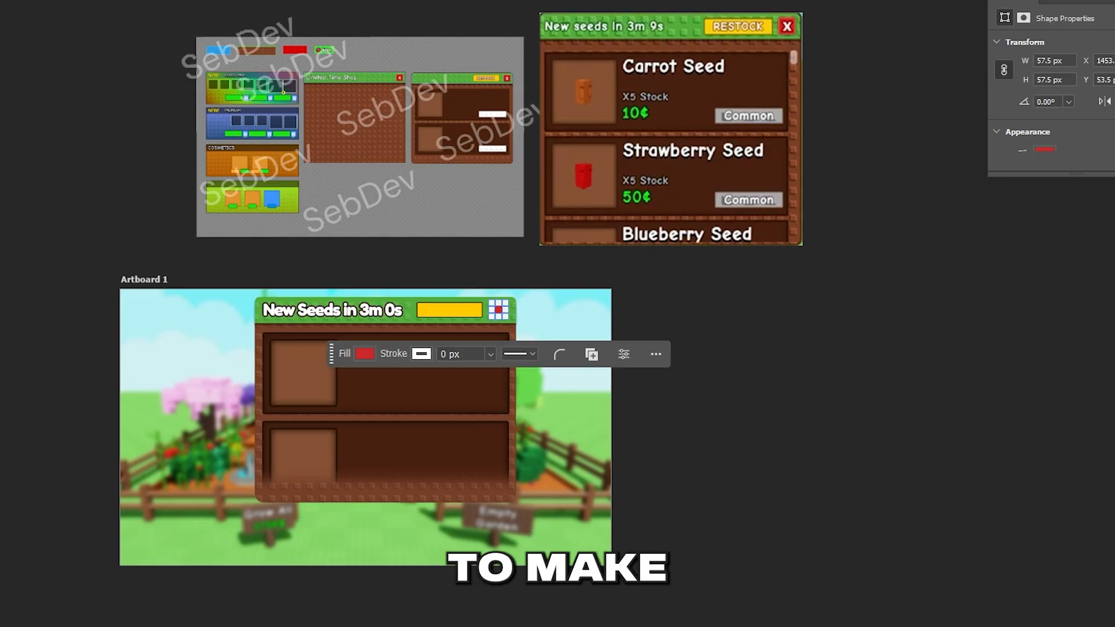
Duplicate the yellow button into the first card's lower-right corner and fill the copy with the gray of the reference's Common label
{"action": "left_click", "coordinate": [574, 309]}
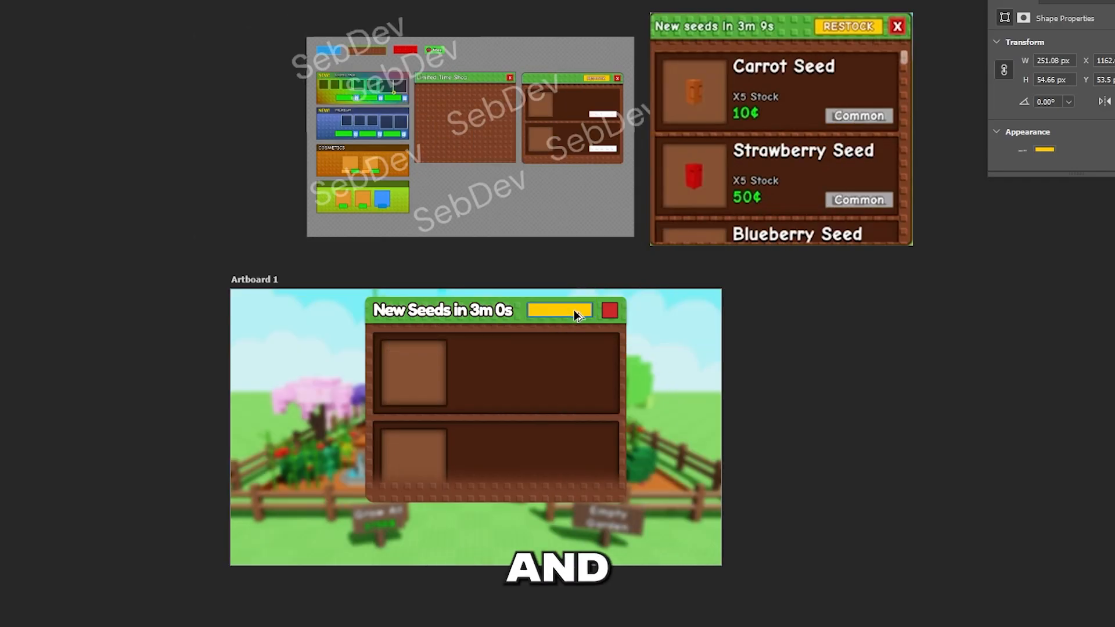
{"action": "left_click_drag", "start_coordinate": [569, 309], "coordinate": [586, 401]}
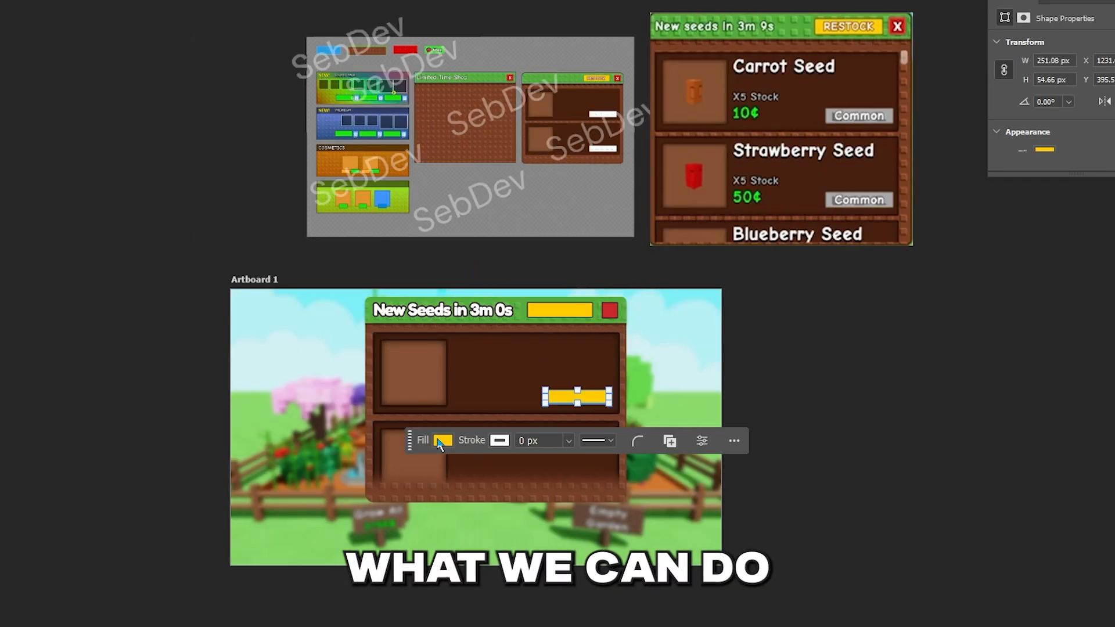
{"action": "left_click", "coordinate": [440, 439]}
{"action": "left_click", "coordinate": [614, 437]}
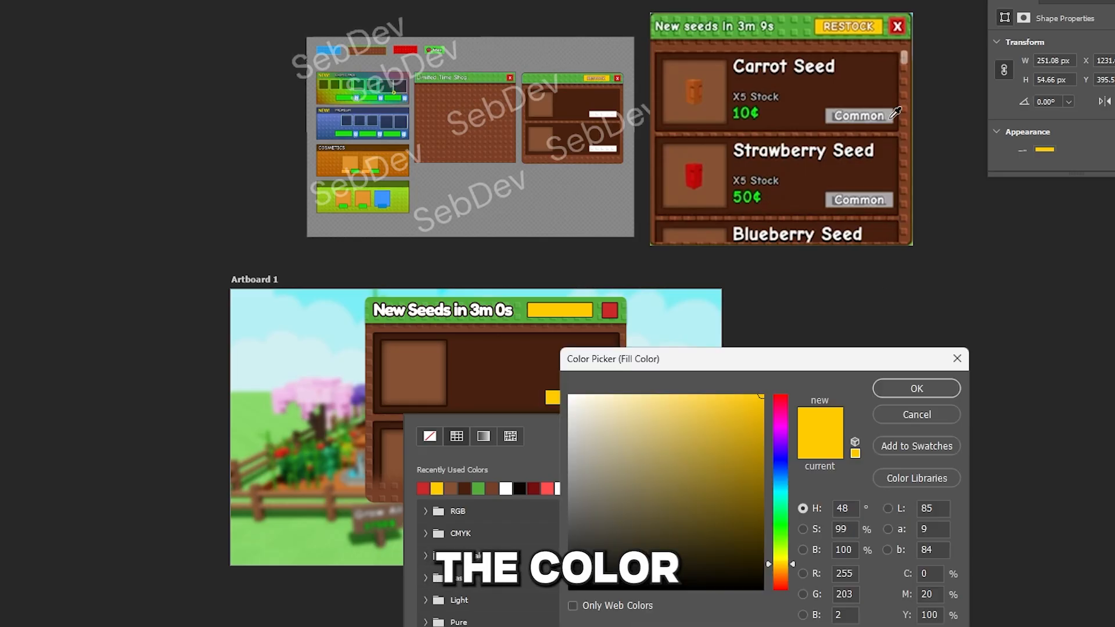
{"action": "left_click", "coordinate": [831, 115]}
{"action": "left_click", "coordinate": [916, 388]}
{"action": "left_click", "coordinate": [740, 371]}
Try a copy of the gray label in the second card and delete that copy
{"action": "left_click_drag", "start_coordinate": [595, 398], "coordinate": [588, 476]}
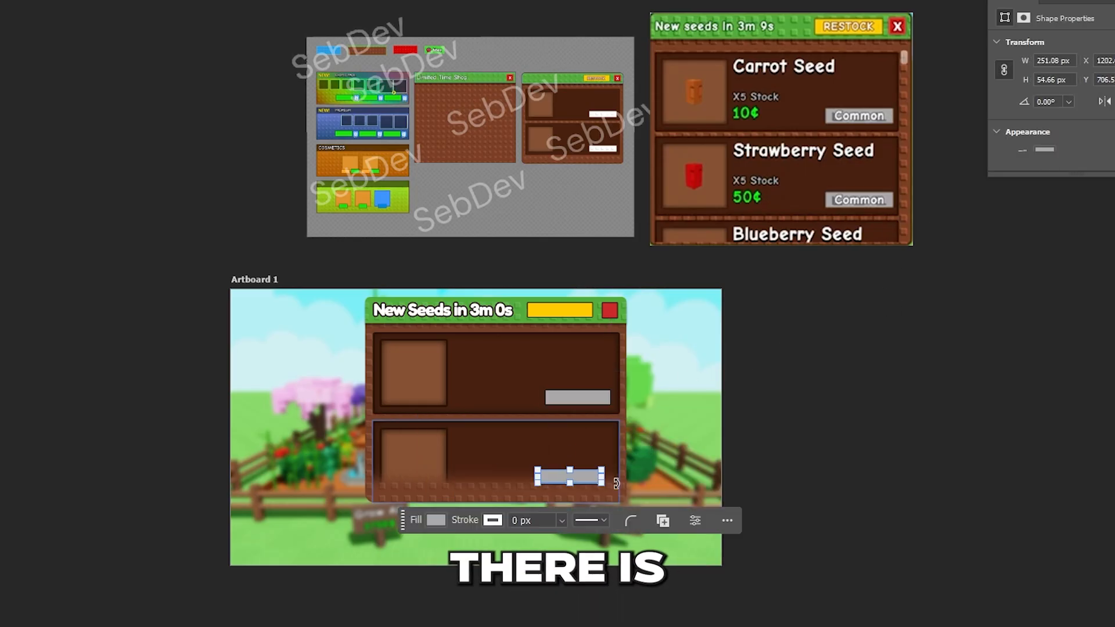
{"action": "key", "text": "Delete"}
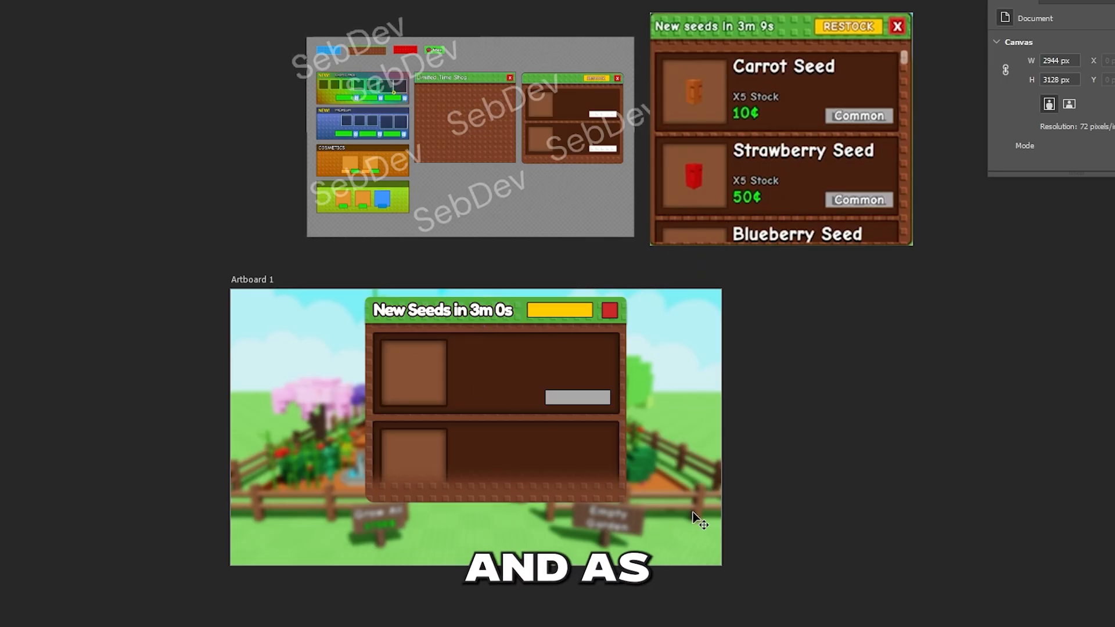
Select all the shop panel elements and move them down together to centre the panel vertically on the artboard
{"action": "left_click_drag", "start_coordinate": [693, 516], "coordinate": [296, 295]}
{"action": "left_click_drag", "start_coordinate": [447, 304], "coordinate": [447, 332]}
{"action": "left_click", "coordinate": [700, 399]}
{"action": "scroll", "coordinate": [715, 409], "scroll_direction": "left", "scroll_amount": 4}
{"action": "scroll", "coordinate": [715, 409], "scroll_direction": "right", "scroll_amount": 1}
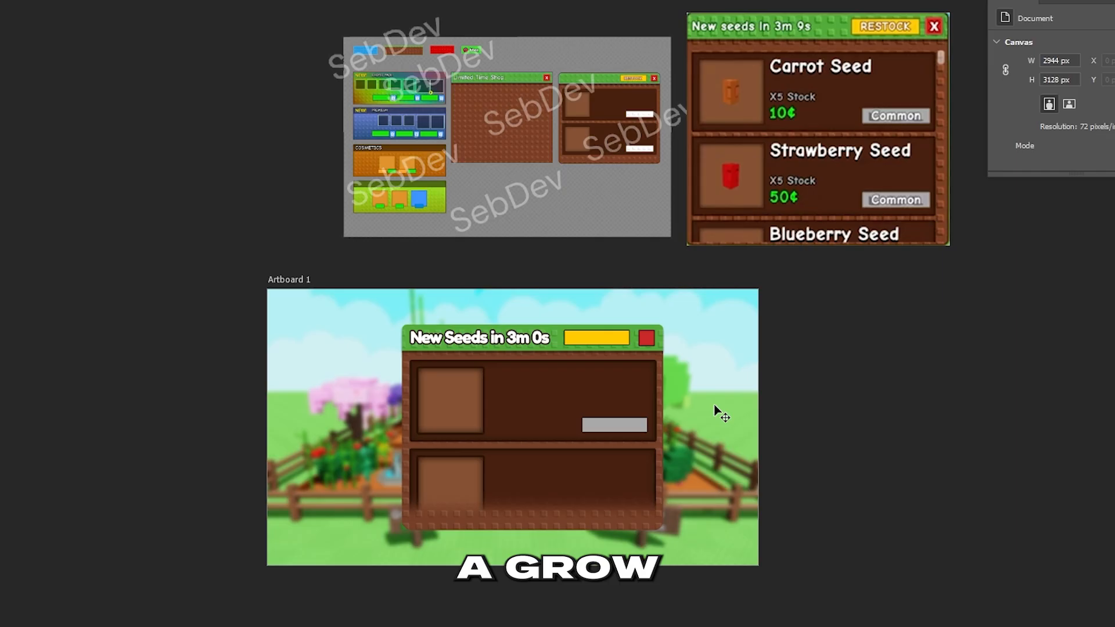
{"action": "scroll", "coordinate": [710, 406], "scroll_direction": "right", "scroll_amount": 4}
{"action": "scroll", "coordinate": [709, 405], "scroll_direction": "left", "scroll_amount": 1}
{"action": "scroll", "coordinate": [704, 417], "scroll_direction": "right", "scroll_amount": 3}
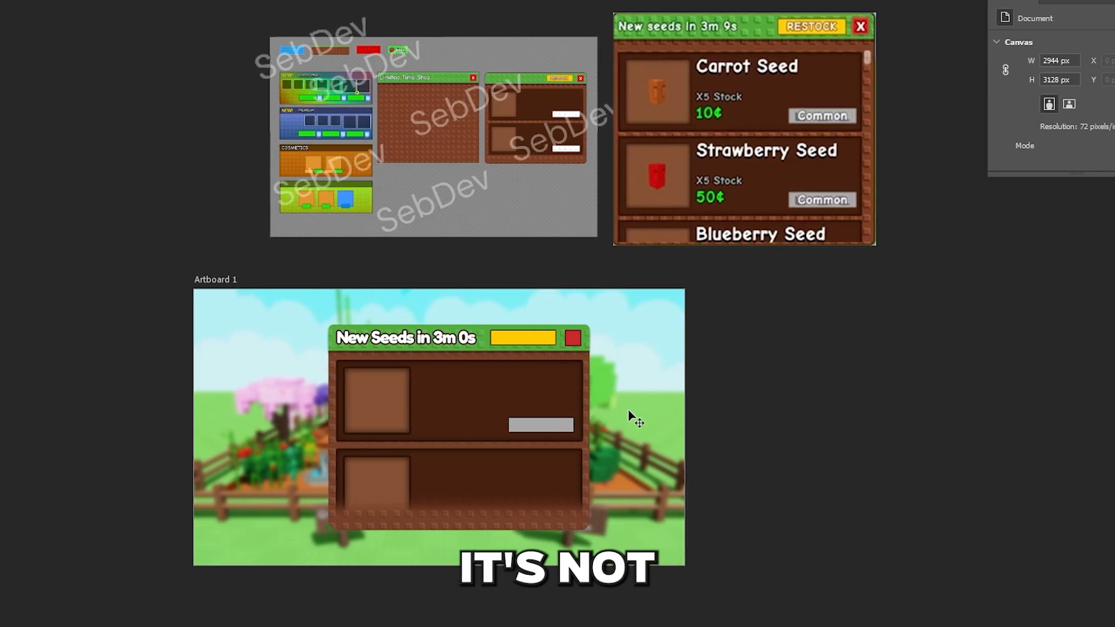